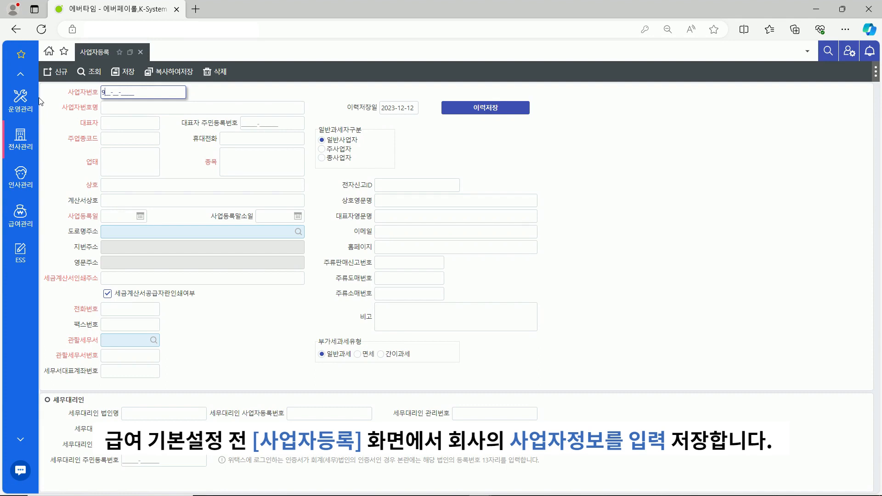
Enter the business registration number and the business name YLW기업
{"action": "type", "text": "999999999999"}
{"action": "left_click", "coordinate": [152, 108]}
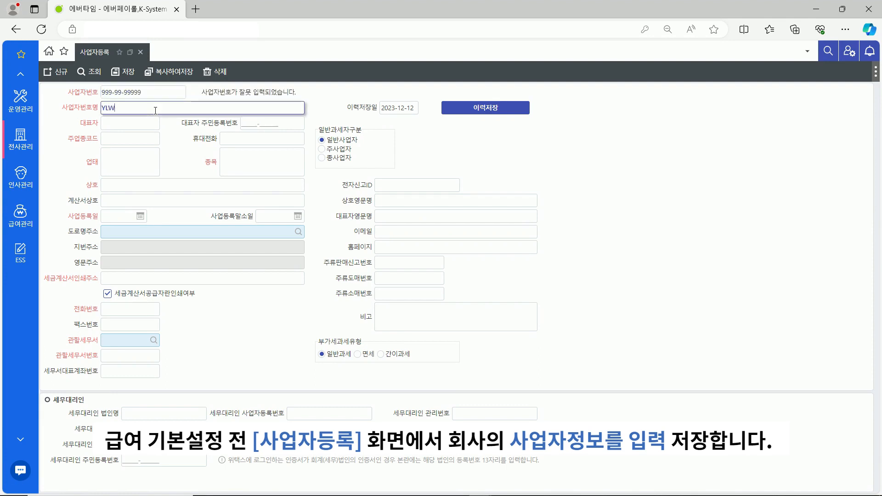
{"action": "type", "text": "YLW기업_서울"}
{"action": "left_click", "coordinate": [149, 121]}
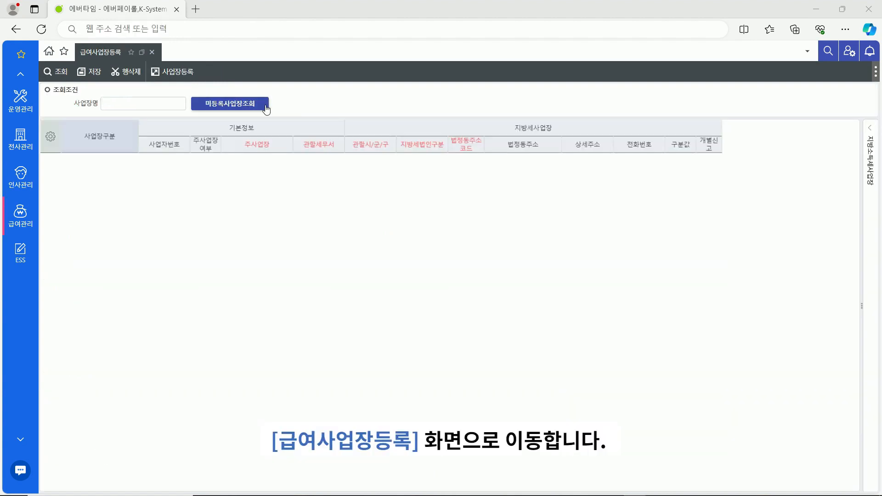
Retrieve unregistered workplaces and give the Seoul site tax office 강서 and district 서울 강서구
{"action": "left_click", "coordinate": [266, 108]}
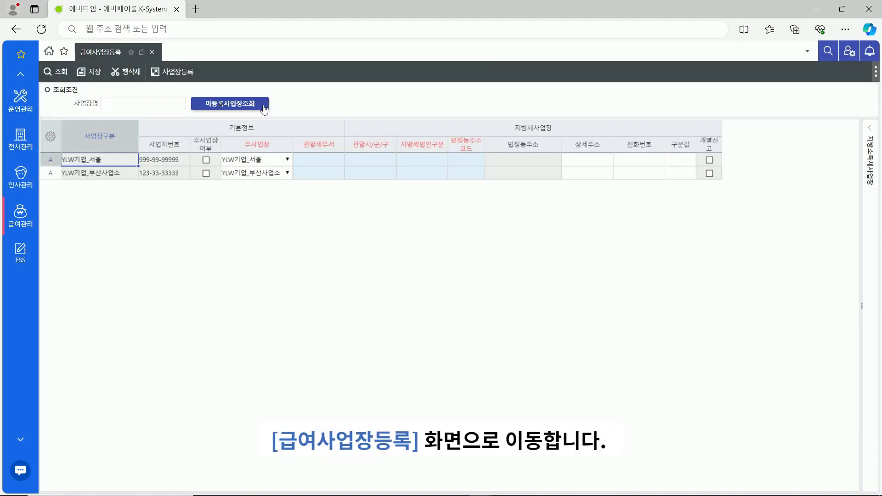
{"action": "left_click", "coordinate": [317, 159]}
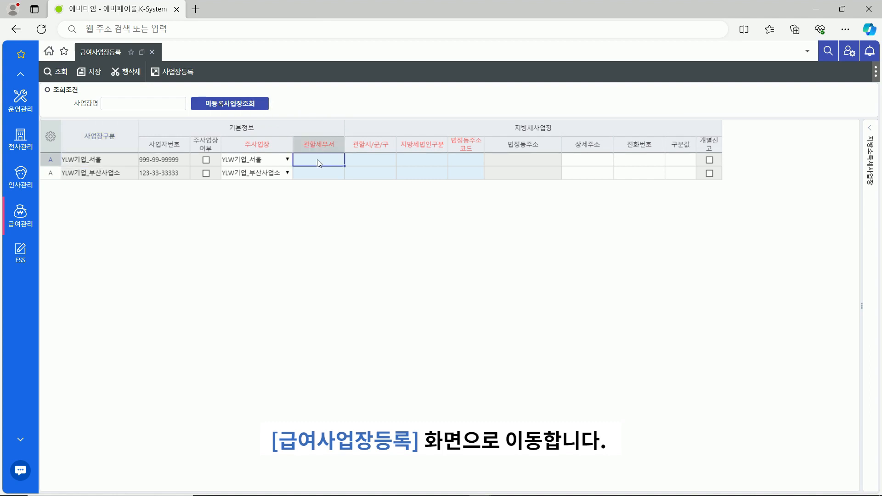
{"action": "type", "text": "강서"}
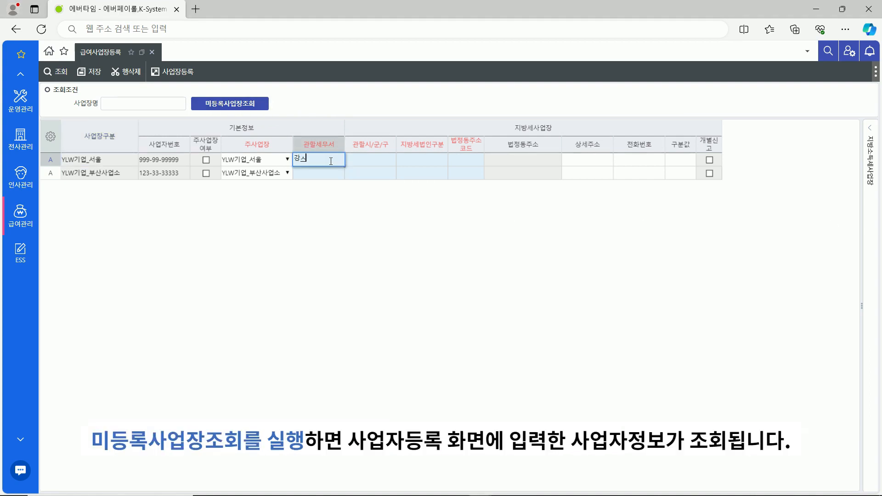
{"action": "key", "text": "Tab"}
{"action": "type", "text": "강서"}
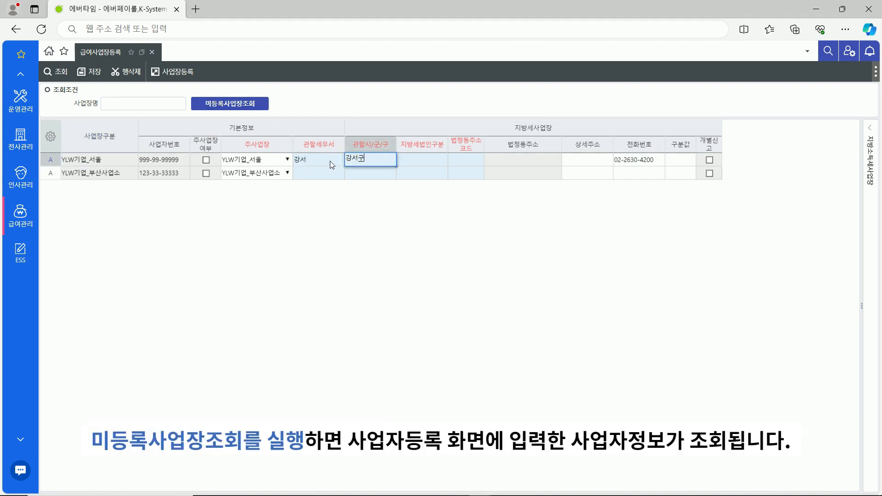
{"action": "key", "text": "Return"}
{"action": "double_click", "coordinate": [359, 195]}
Set the local tax corporation type to 주식회사 and save both workplaces
{"action": "left_click", "coordinate": [420, 160]}
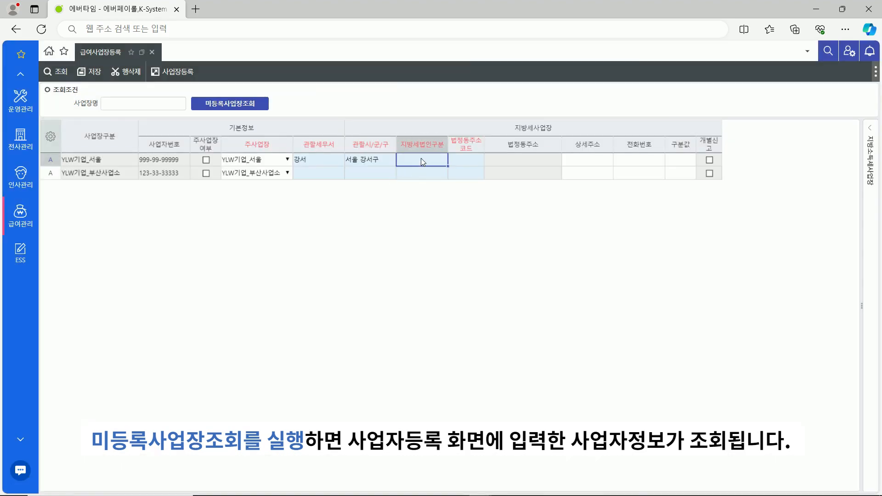
{"action": "type", "text": "주식회사"}
{"action": "key", "text": "Return"}
{"action": "left_click", "coordinate": [378, 201]}
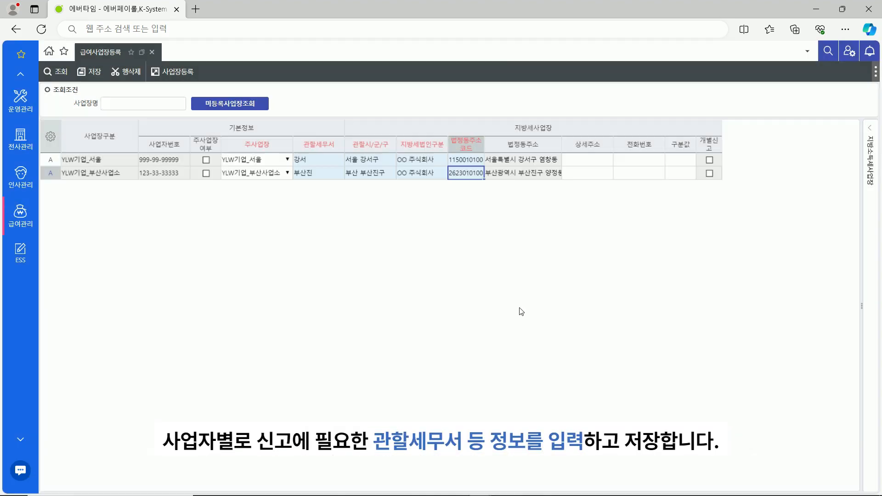
{"action": "left_click", "coordinate": [100, 75]}
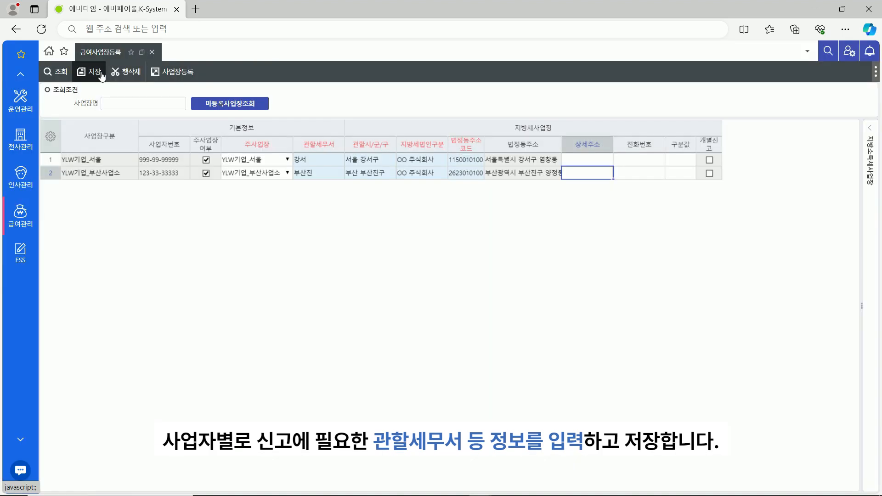
{"action": "left_click", "coordinate": [527, 162]}
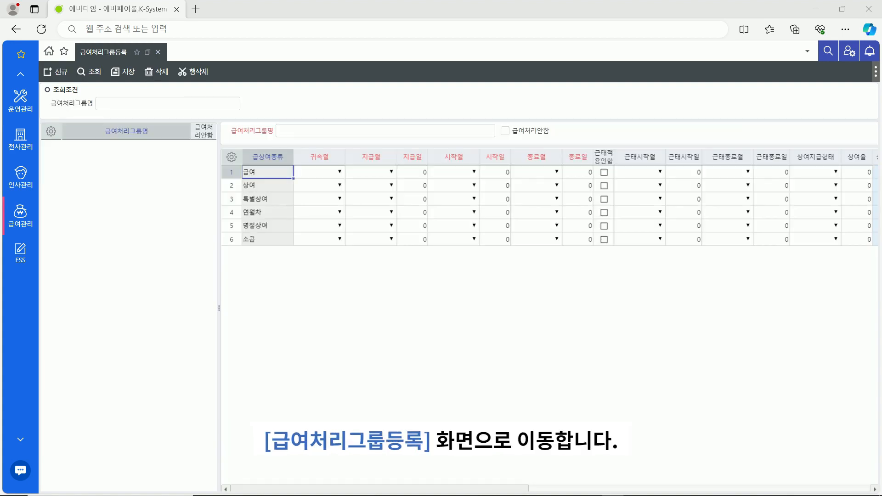
Name the group 서울 본사 and set attribution and payment months to 현재월 with payday 25
{"action": "left_click", "coordinate": [307, 131]}
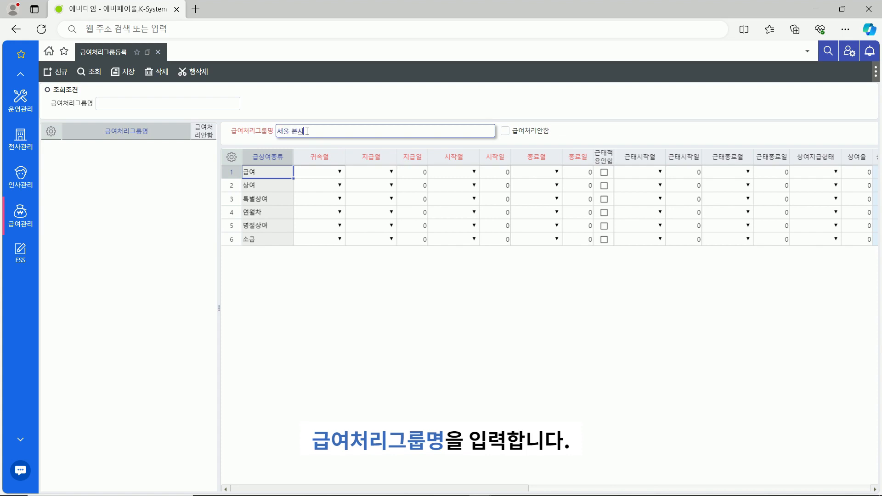
{"action": "left_click", "coordinate": [331, 177]}
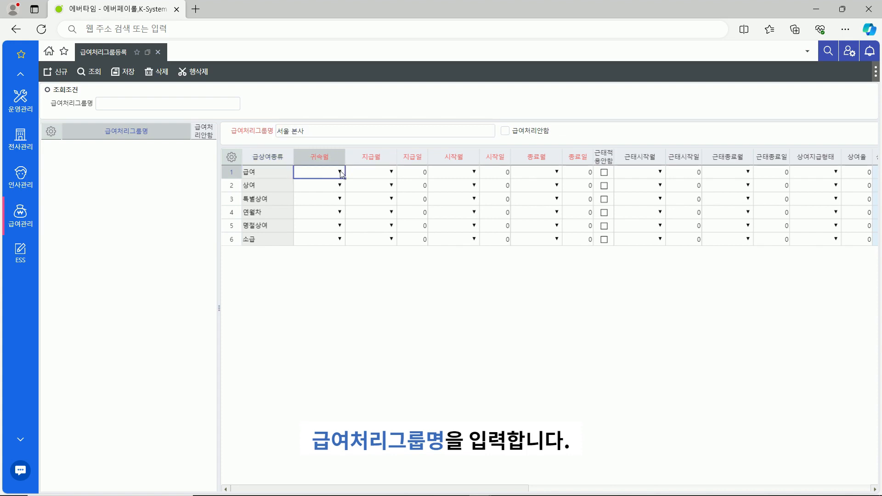
{"action": "left_click", "coordinate": [341, 173]}
{"action": "left_click", "coordinate": [327, 220]}
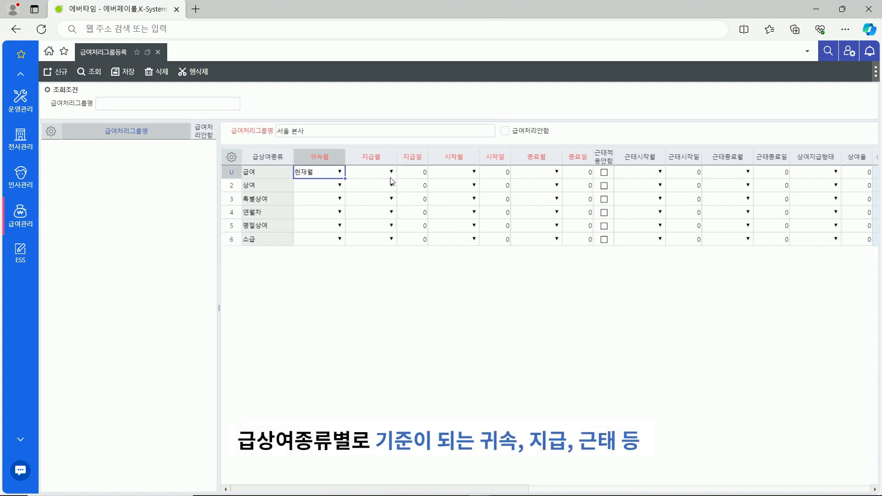
{"action": "left_click", "coordinate": [391, 171]}
{"action": "left_click", "coordinate": [375, 220]}
{"action": "left_click", "coordinate": [414, 172]}
{"action": "type", "text": "25"}
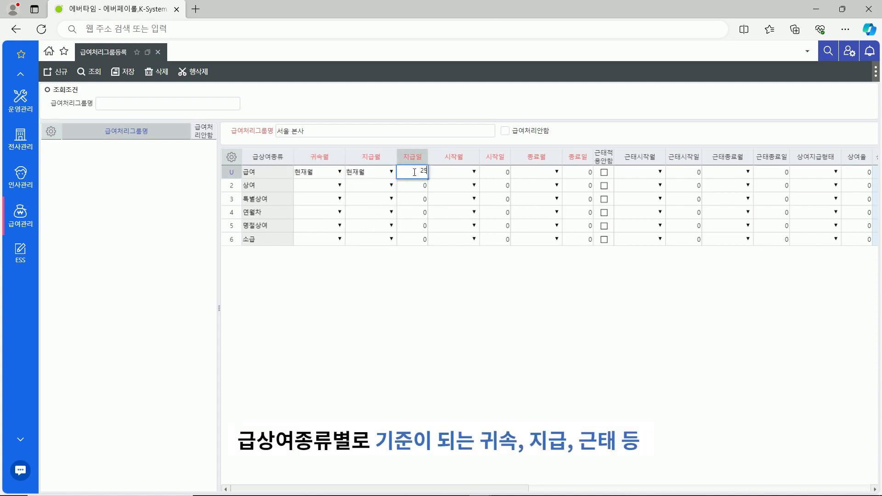
Set start and end months to 현재월 with a 1–31 day period, and save the group
{"action": "left_click", "coordinate": [473, 172]}
{"action": "left_click", "coordinate": [461, 216]}
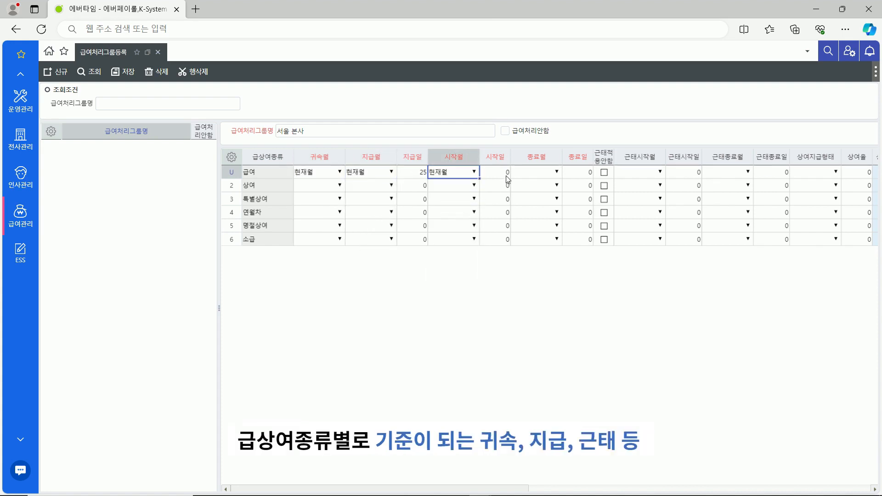
{"action": "left_click", "coordinate": [508, 175]}
{"action": "type", "text": "1"}
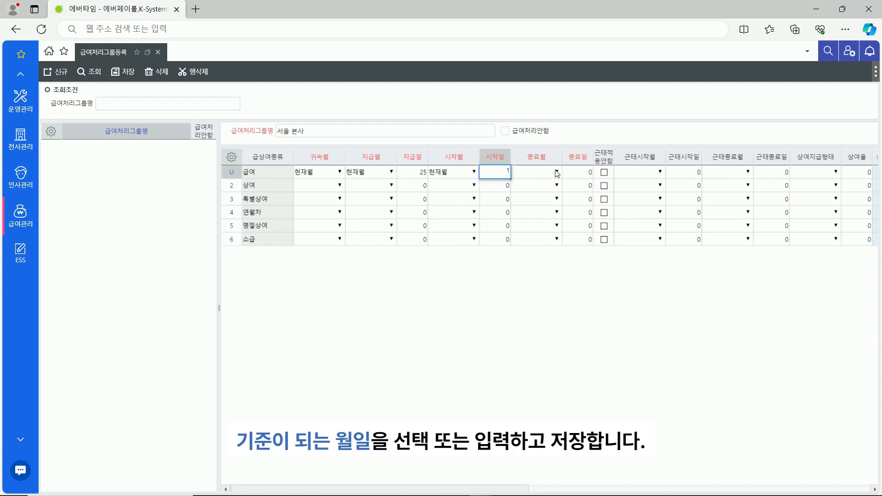
{"action": "left_click", "coordinate": [556, 173]}
{"action": "left_click", "coordinate": [524, 211]}
{"action": "left_click", "coordinate": [577, 175]}
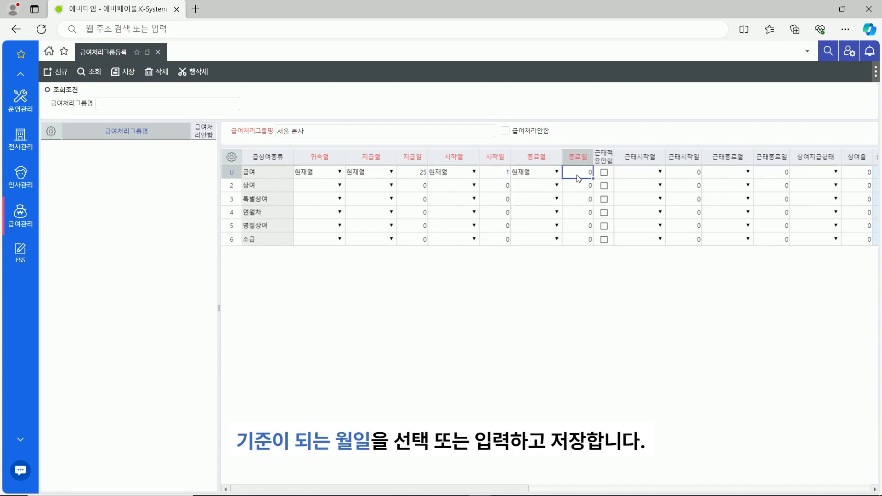
{"action": "type", "text": "31"}
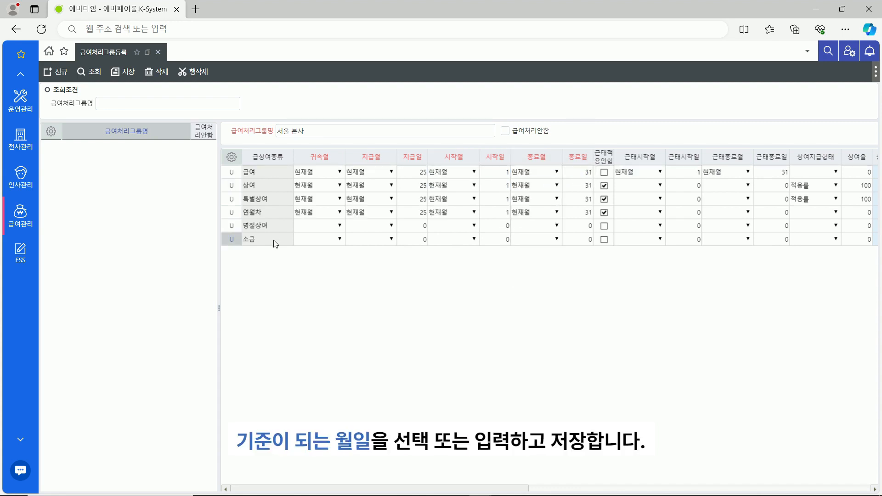
{"action": "left_click", "coordinate": [271, 239]}
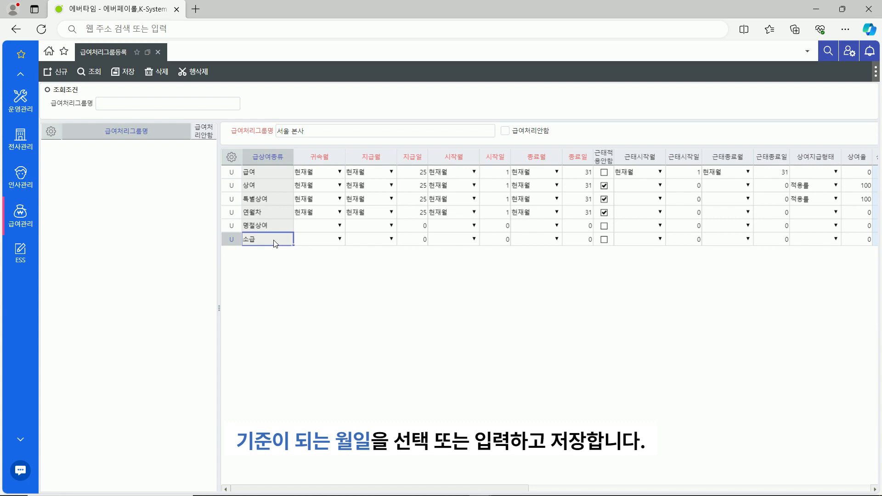
{"action": "left_click", "coordinate": [132, 79]}
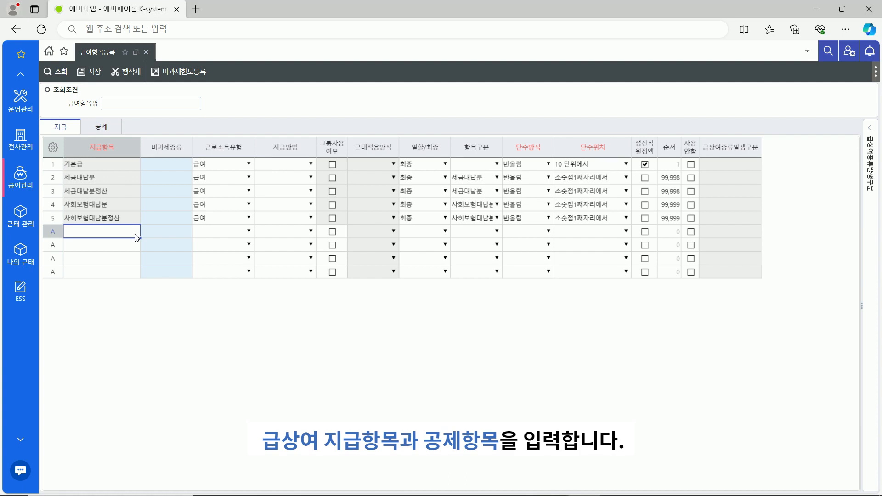
Add the 식대 item with non-taxable type 식대, income type 급여 and payment method 개인별
{"action": "type", "text": "식대"}
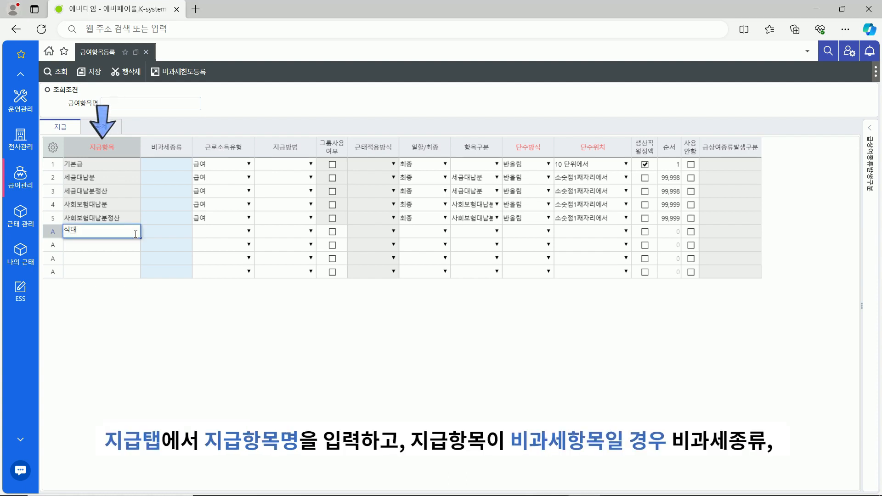
{"action": "left_click", "coordinate": [155, 235]}
{"action": "type", "text": "식대"}
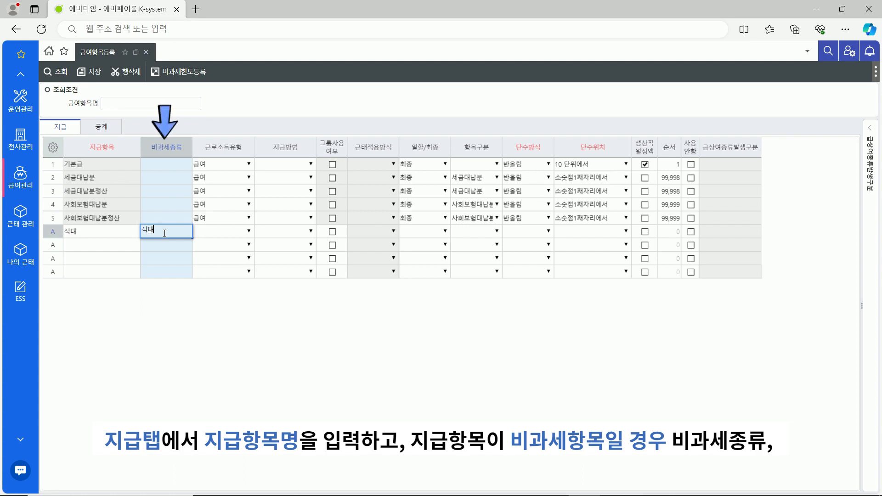
{"action": "left_click", "coordinate": [208, 232]}
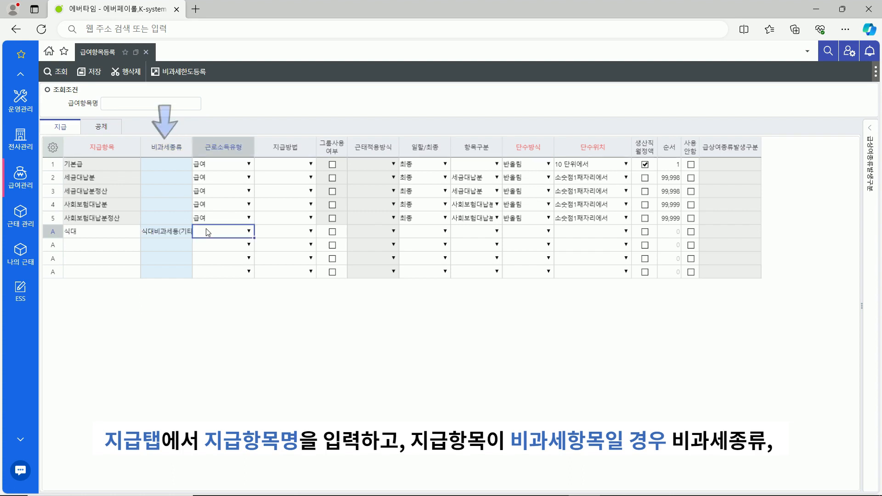
{"action": "left_click", "coordinate": [250, 233]}
{"action": "left_click", "coordinate": [241, 253]}
{"action": "left_click", "coordinate": [296, 235]}
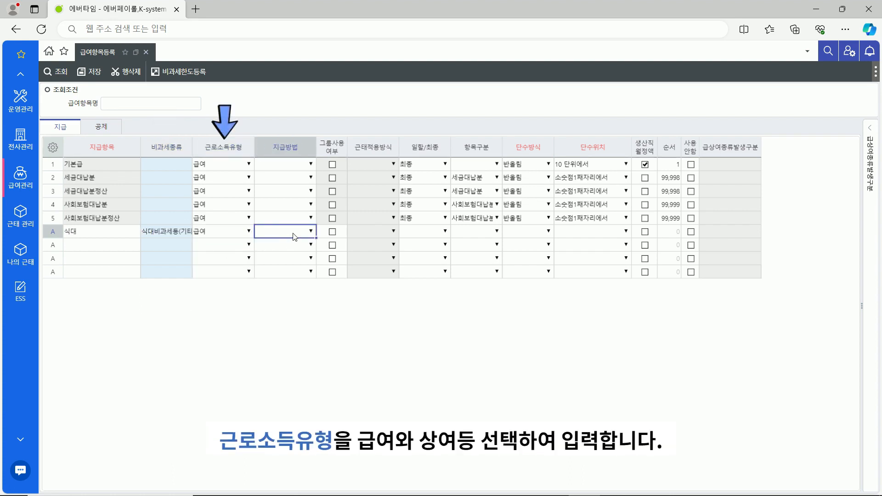
{"action": "left_click", "coordinate": [310, 231]}
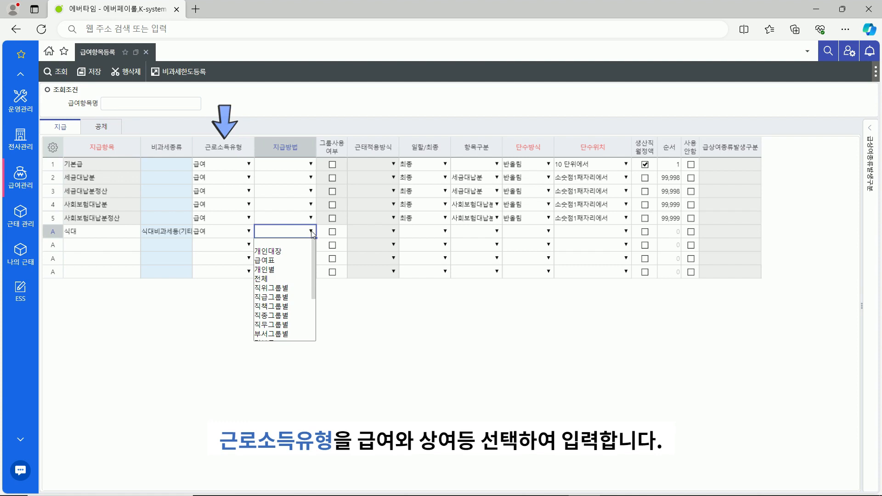
{"action": "left_click", "coordinate": [285, 270]}
Make 식대 prorated (일할) and truncated (절사) at the first decimal place
{"action": "left_click", "coordinate": [446, 233]}
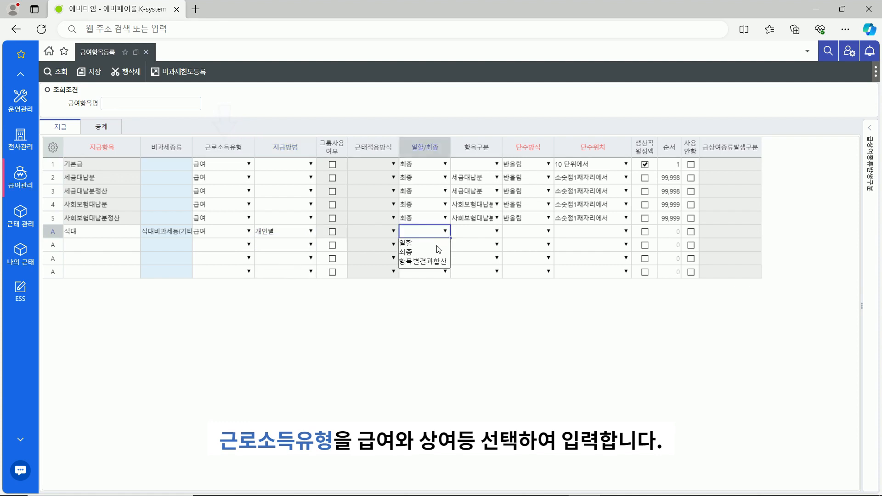
{"action": "left_click", "coordinate": [443, 245]}
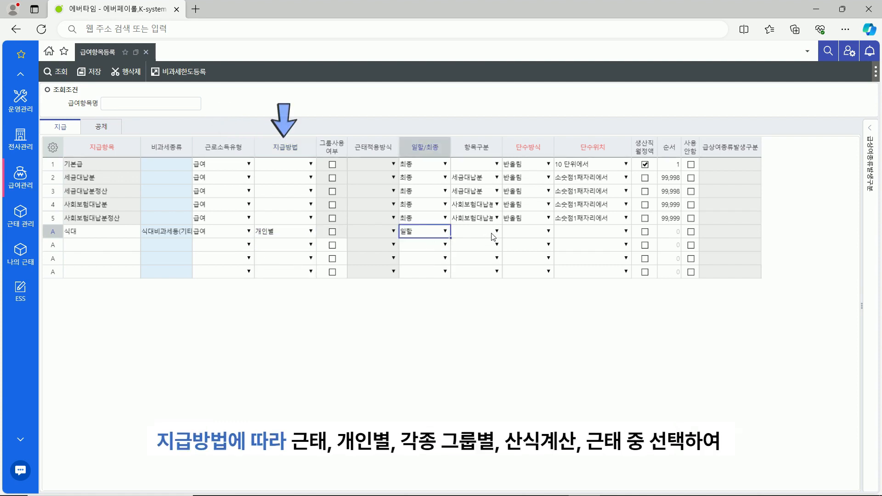
{"action": "left_click", "coordinate": [548, 232]}
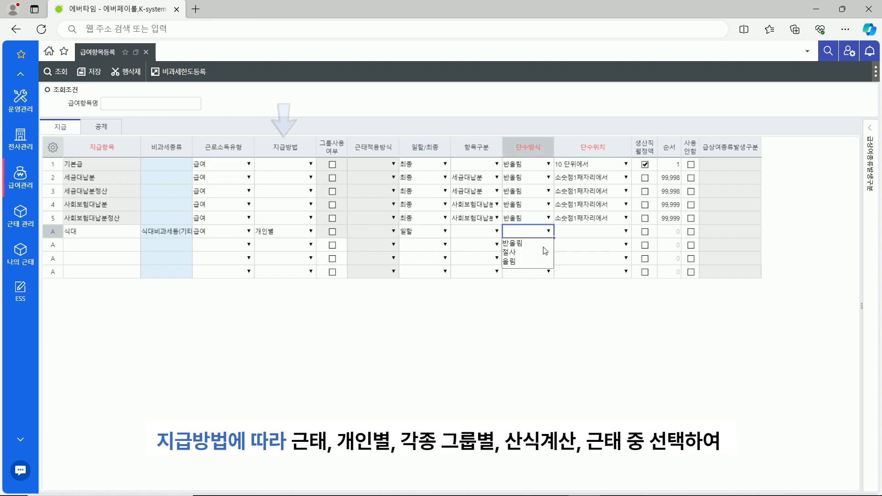
{"action": "left_click", "coordinate": [545, 253]}
{"action": "left_click", "coordinate": [626, 235]}
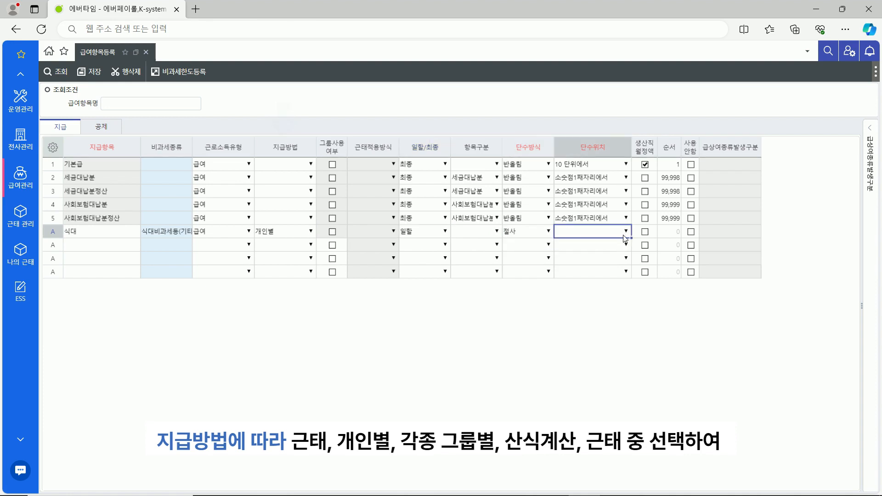
{"action": "left_click", "coordinate": [626, 233]}
{"action": "left_click", "coordinate": [597, 282]}
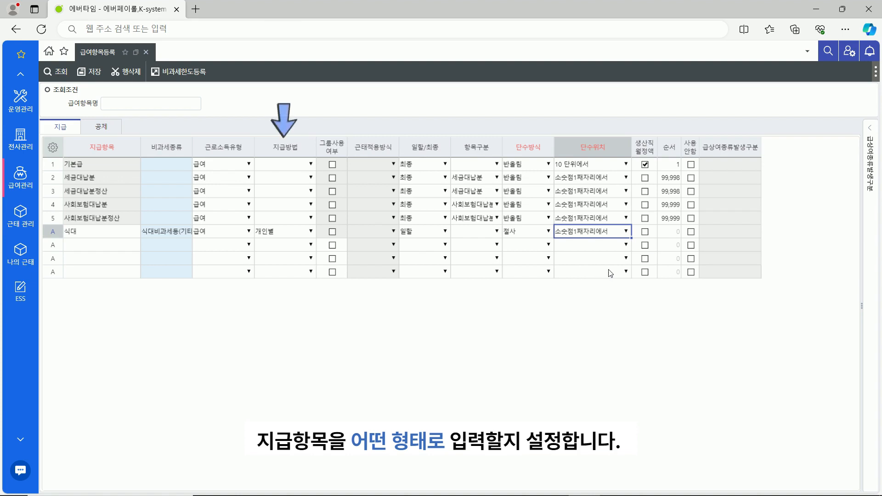
{"action": "left_click", "coordinate": [110, 247]}
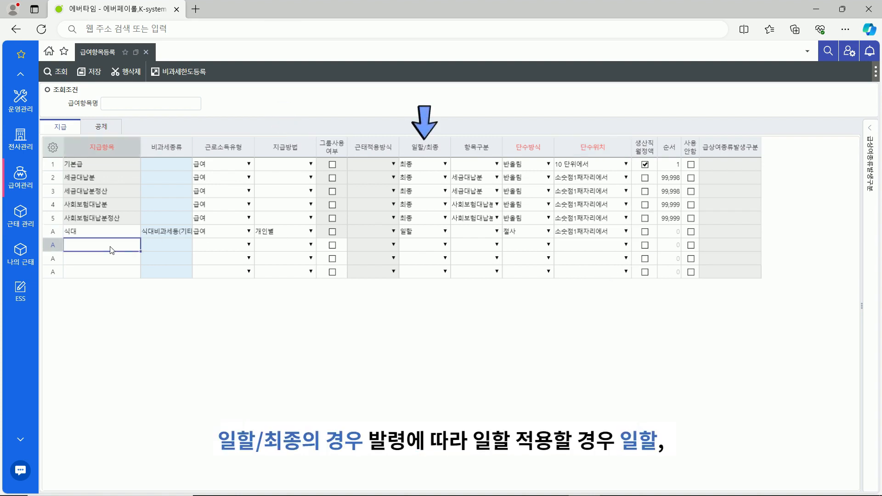
Add 직위수당 with income type 급여, paid 직위그룹별, prorated 일할
{"action": "type", "text": "직위수당"}
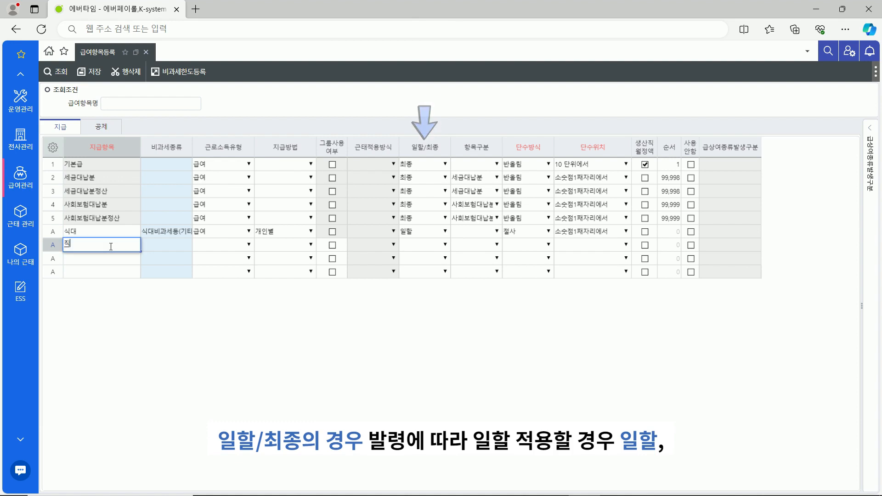
{"action": "left_click", "coordinate": [248, 245]}
{"action": "left_click", "coordinate": [241, 265]}
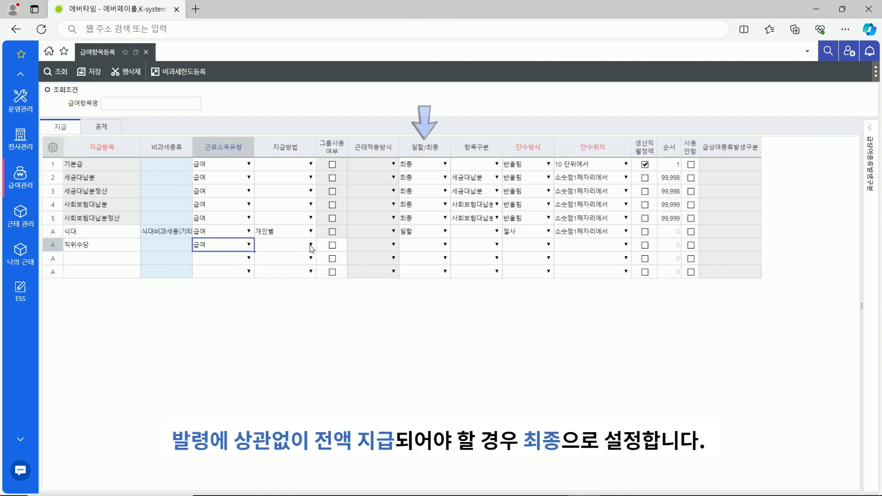
{"action": "left_click", "coordinate": [310, 244]}
{"action": "left_click", "coordinate": [290, 303]}
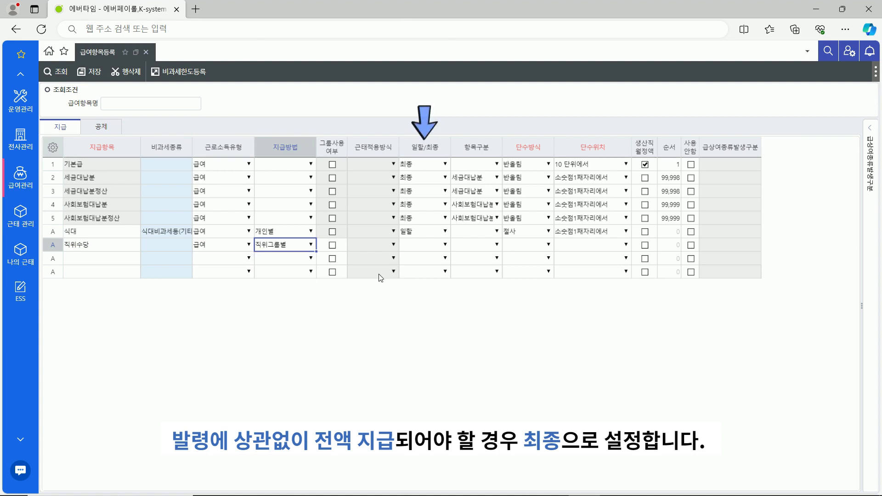
{"action": "left_click", "coordinate": [445, 244]}
{"action": "left_click", "coordinate": [414, 258]}
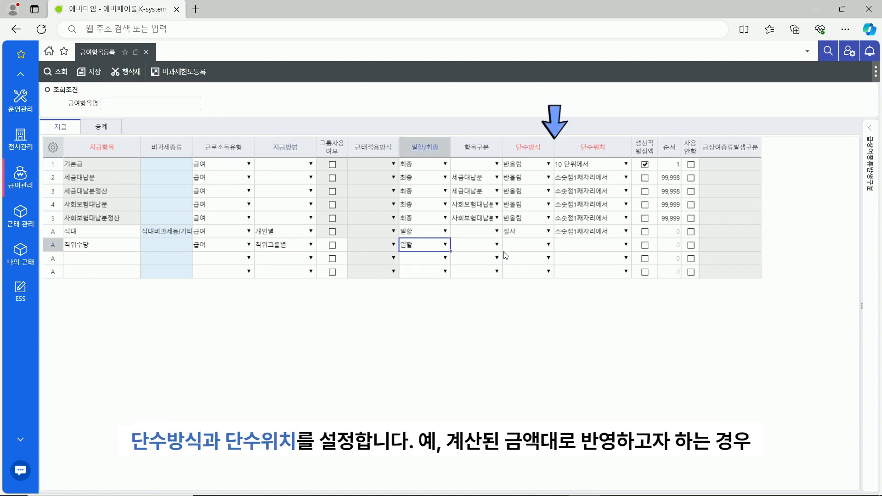
Truncate 직위수당 (절사) at the first decimal and save the pay item list
{"action": "left_click", "coordinate": [548, 245]}
{"action": "left_click", "coordinate": [531, 265]}
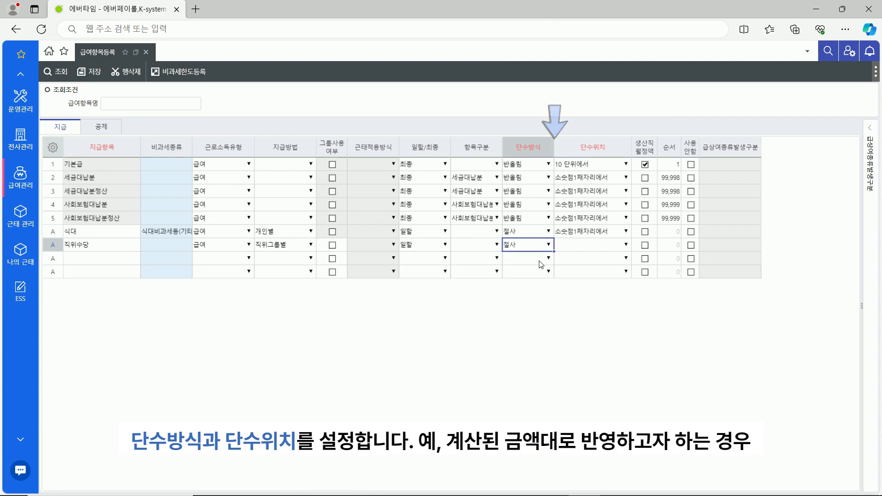
{"action": "left_click", "coordinate": [626, 244]}
{"action": "left_click", "coordinate": [600, 295]}
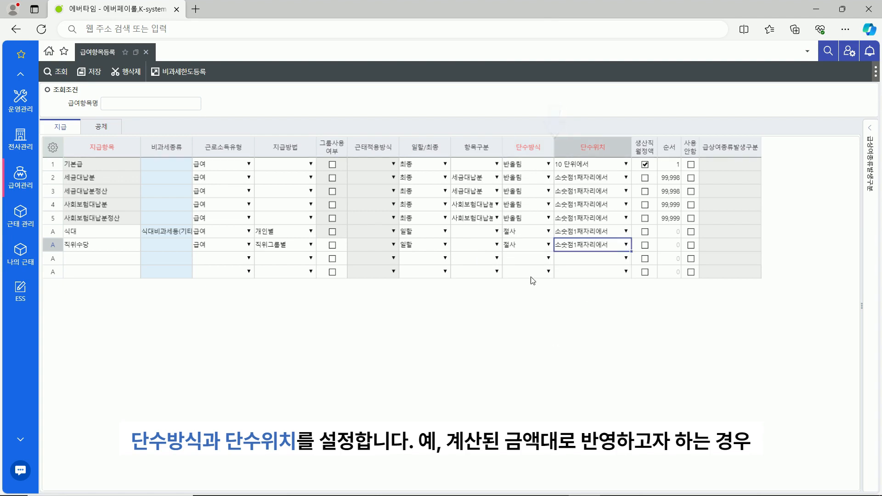
{"action": "left_click", "coordinate": [122, 258]}
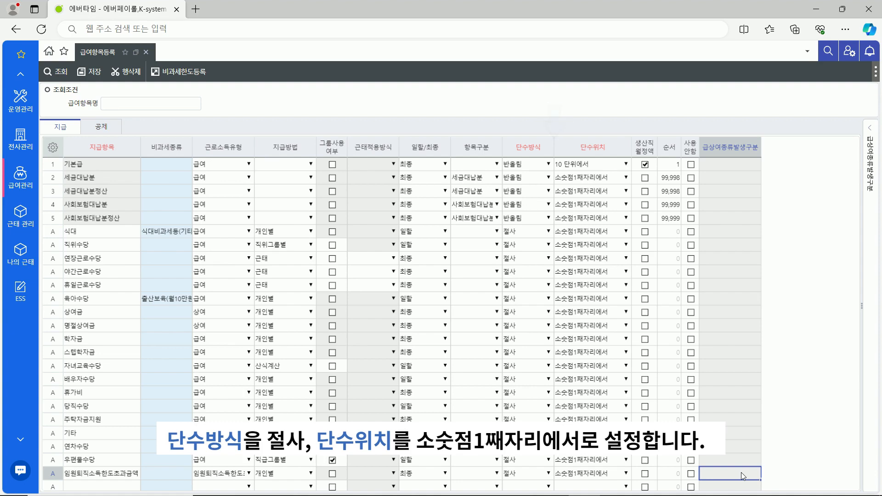
{"action": "left_click", "coordinate": [95, 79]}
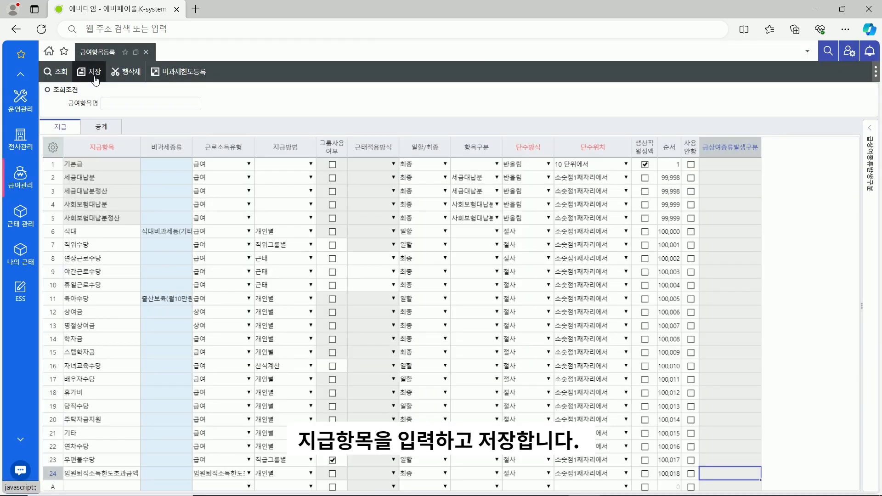
{"action": "left_click", "coordinate": [113, 132]}
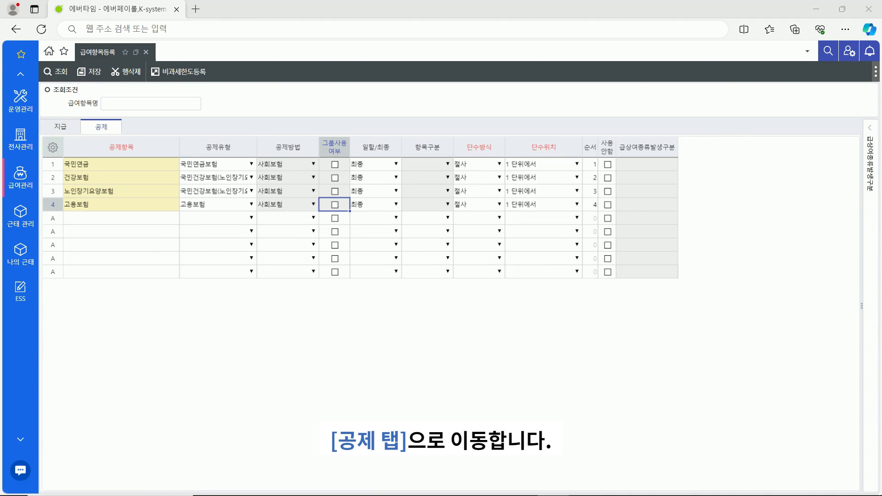
Add and save the 1%기부금 deduction: 산식계산, 최종, truncated (절사) at the 1 unit
{"action": "left_click", "coordinate": [86, 223]}
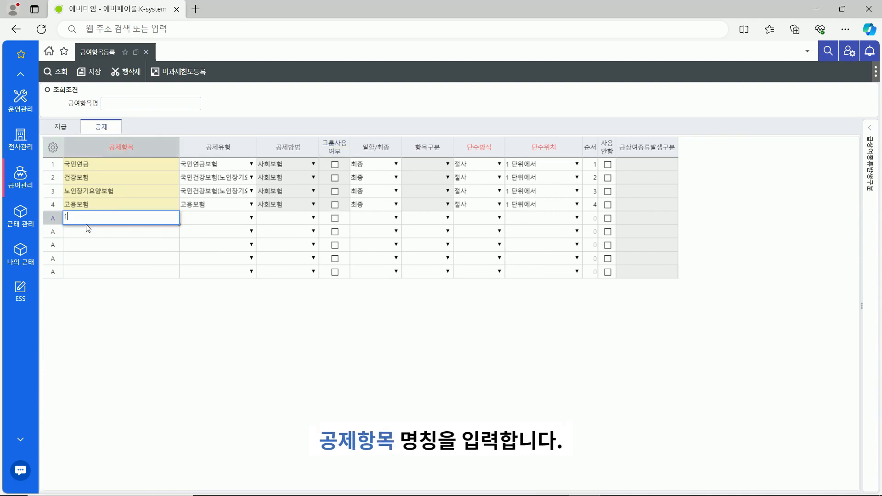
{"action": "type", "text": "1%기부금"}
{"action": "key", "text": "Tab"}
{"action": "left_click", "coordinate": [315, 219]}
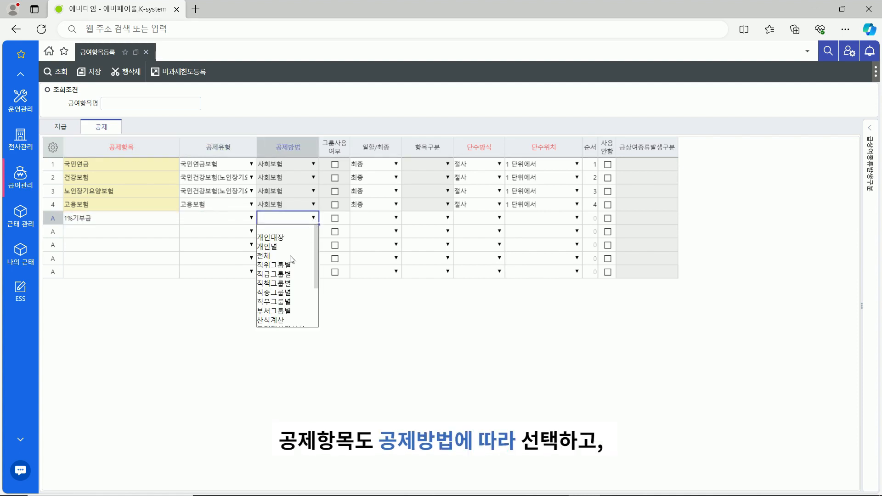
{"action": "left_click", "coordinate": [285, 320]}
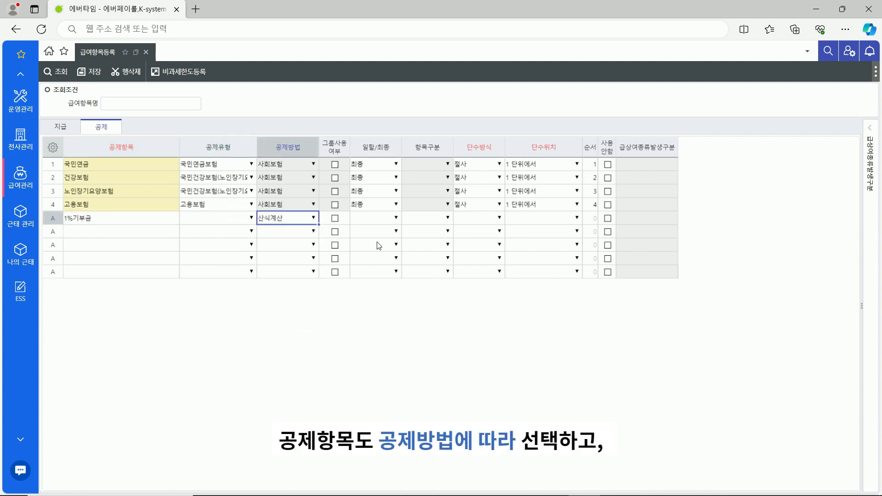
{"action": "left_click", "coordinate": [394, 220]}
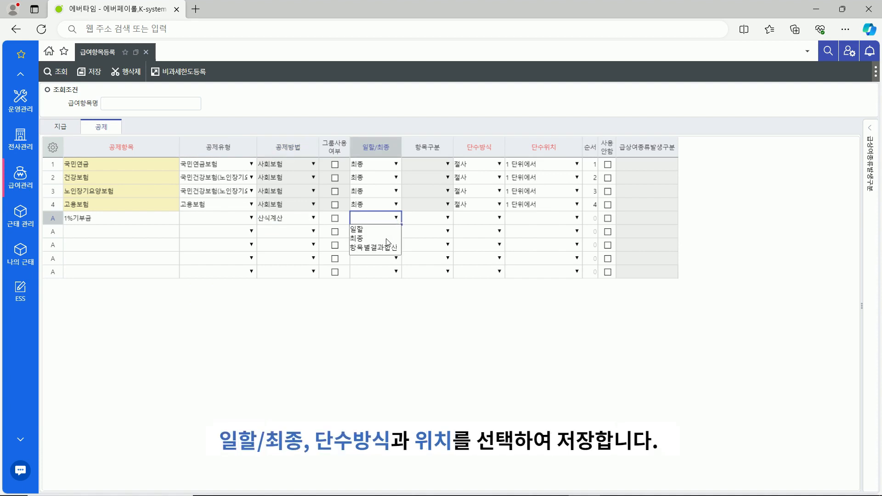
{"action": "left_click", "coordinate": [390, 238]}
{"action": "left_click", "coordinate": [500, 218]}
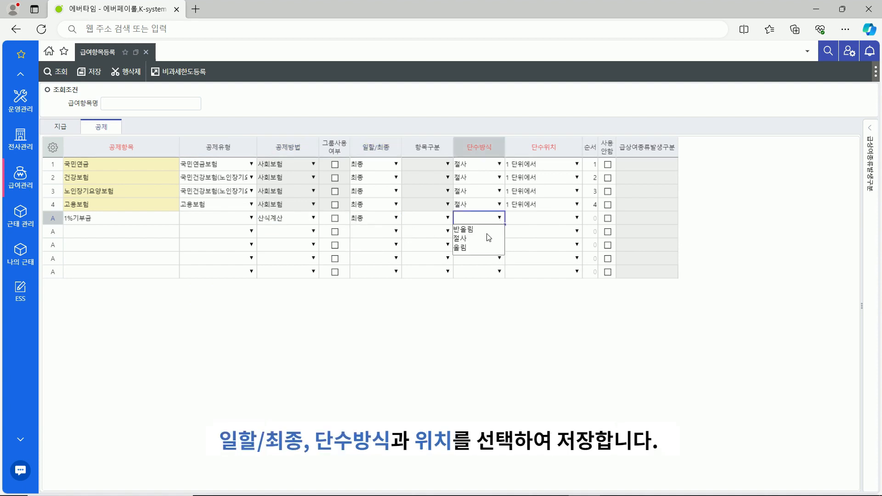
{"action": "left_click", "coordinate": [488, 238]}
{"action": "left_click", "coordinate": [577, 219]}
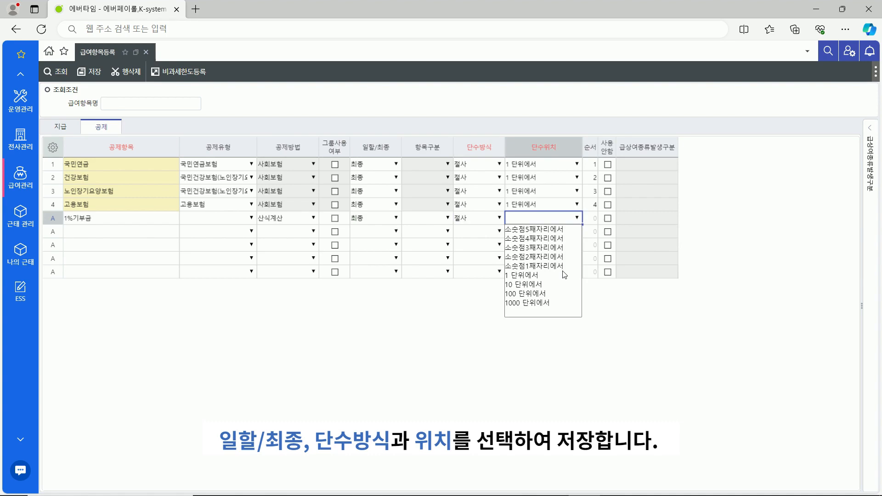
{"action": "left_click", "coordinate": [524, 275]}
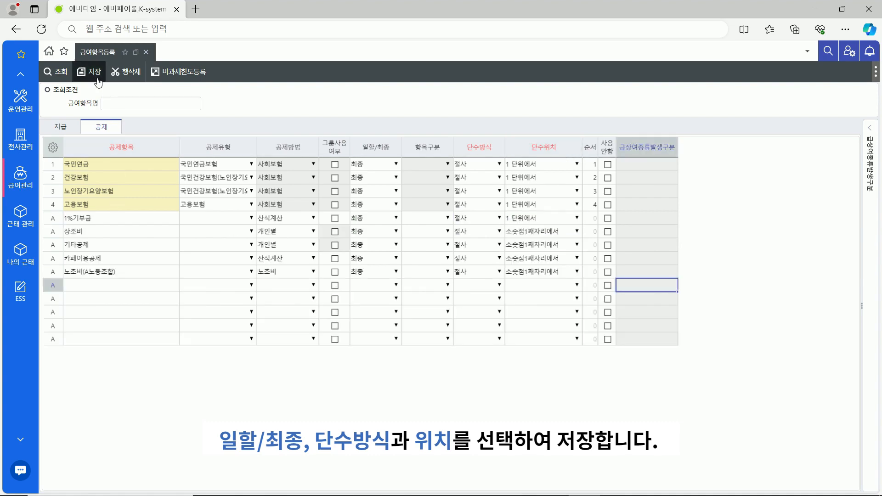
{"action": "left_click", "coordinate": [98, 78]}
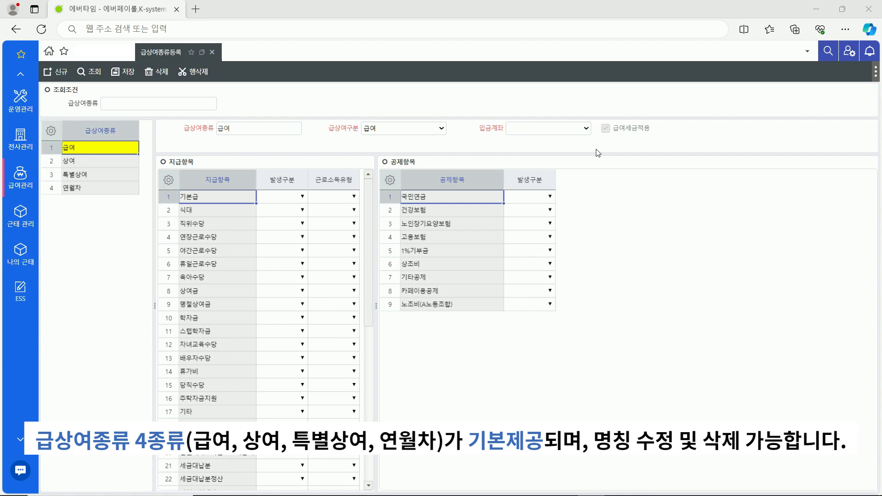
Deposit 급여 to 주계좌 and mark 기본금, 식대, 직위수당 발생 with income type 급여
{"action": "left_click", "coordinate": [558, 130]}
{"action": "left_click", "coordinate": [557, 142]}
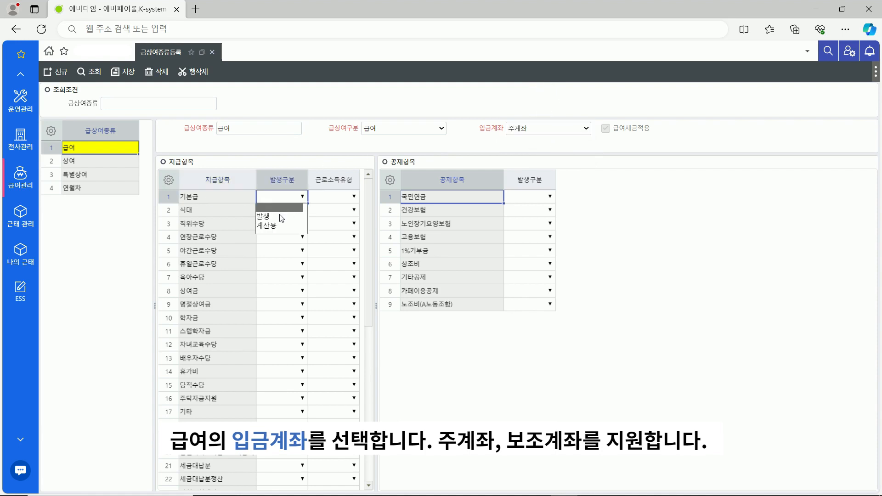
{"action": "left_click", "coordinate": [281, 216]}
{"action": "left_click", "coordinate": [353, 196]}
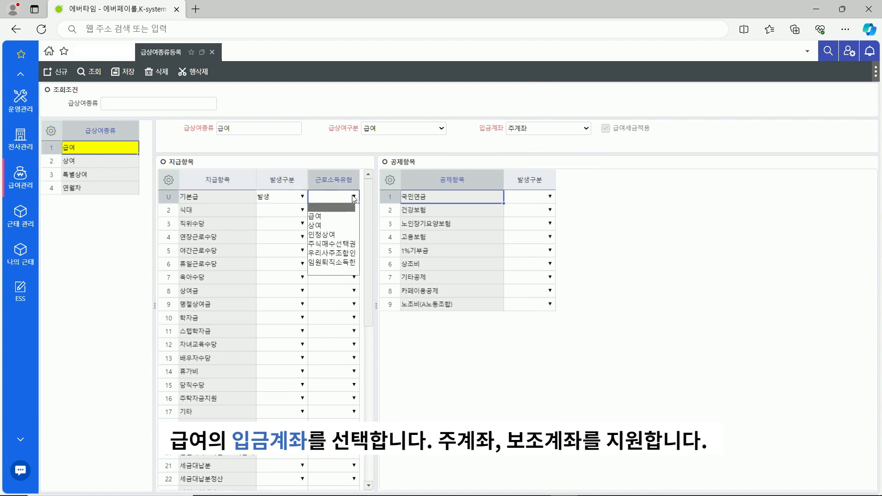
{"action": "left_click", "coordinate": [343, 216]}
{"action": "left_click", "coordinate": [302, 212]}
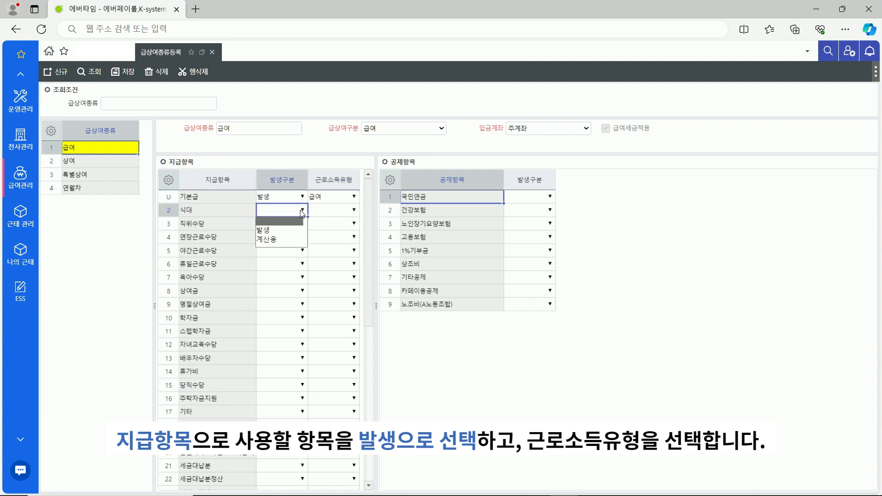
{"action": "left_click", "coordinate": [280, 230]}
{"action": "left_click", "coordinate": [353, 211]}
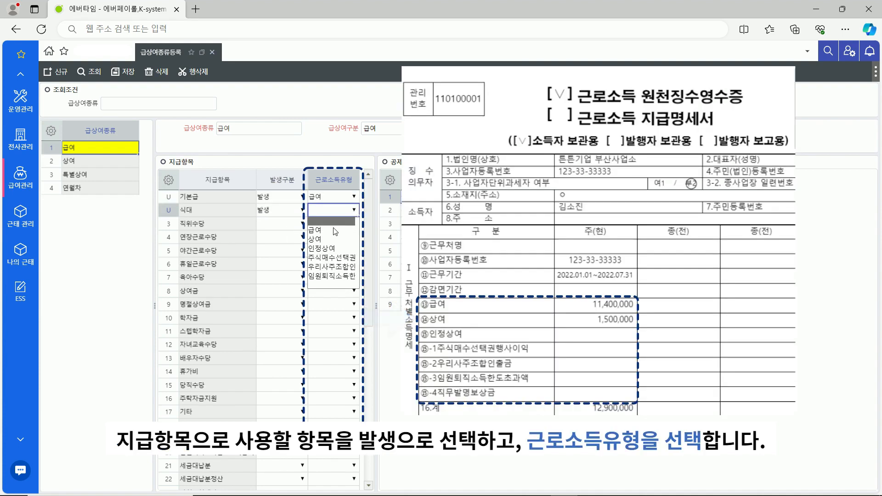
{"action": "left_click", "coordinate": [334, 231]}
{"action": "left_click", "coordinate": [301, 224]}
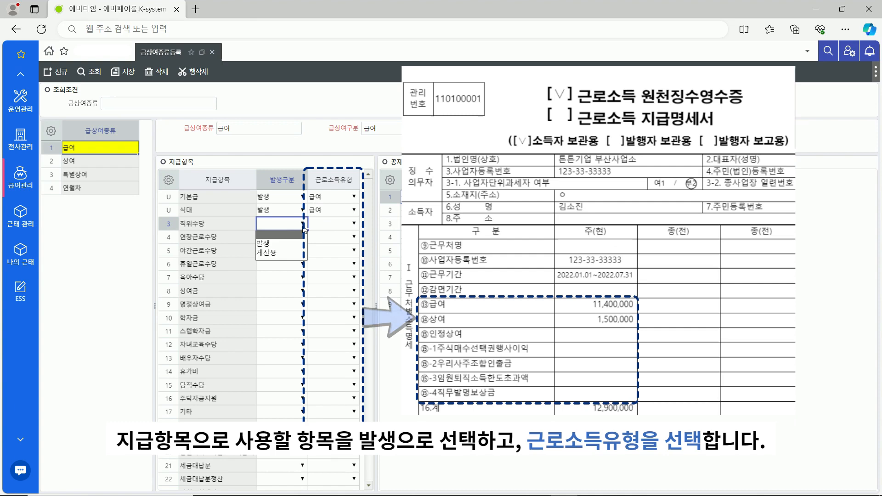
{"action": "left_click", "coordinate": [284, 243]}
{"action": "left_click", "coordinate": [354, 223]}
{"action": "left_click", "coordinate": [339, 242]}
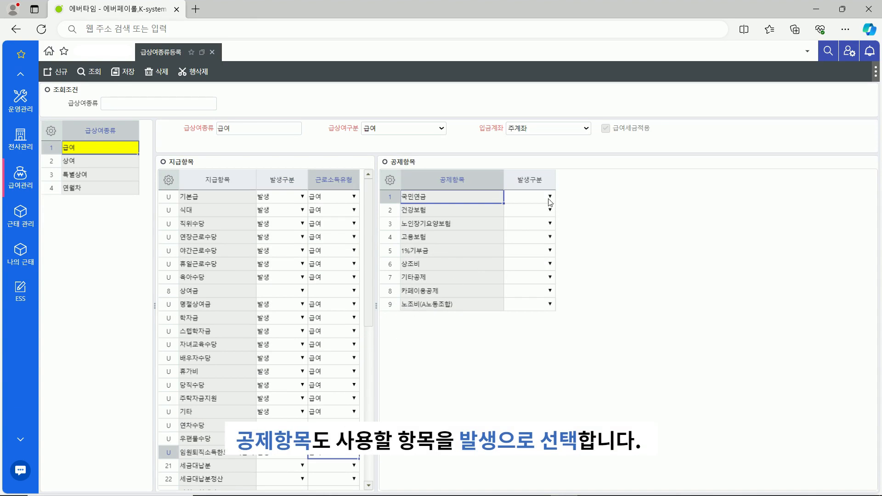
Mark 국민연금, 건강보험 and 노인장기요양보험 deductions 발생 and save the 급여 settings
{"action": "left_click", "coordinate": [550, 202]}
{"action": "left_click", "coordinate": [540, 212]}
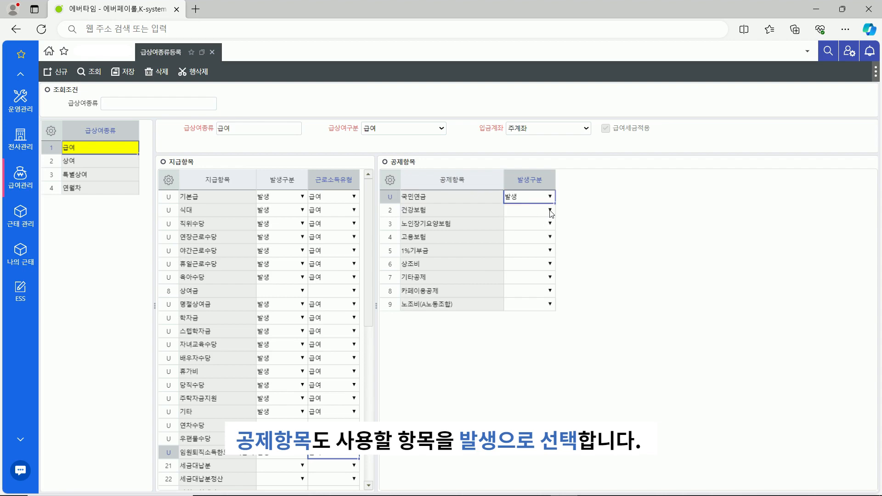
{"action": "left_click", "coordinate": [550, 210]}
{"action": "left_click", "coordinate": [545, 229]}
{"action": "left_click", "coordinate": [550, 223]}
{"action": "left_click", "coordinate": [539, 237]}
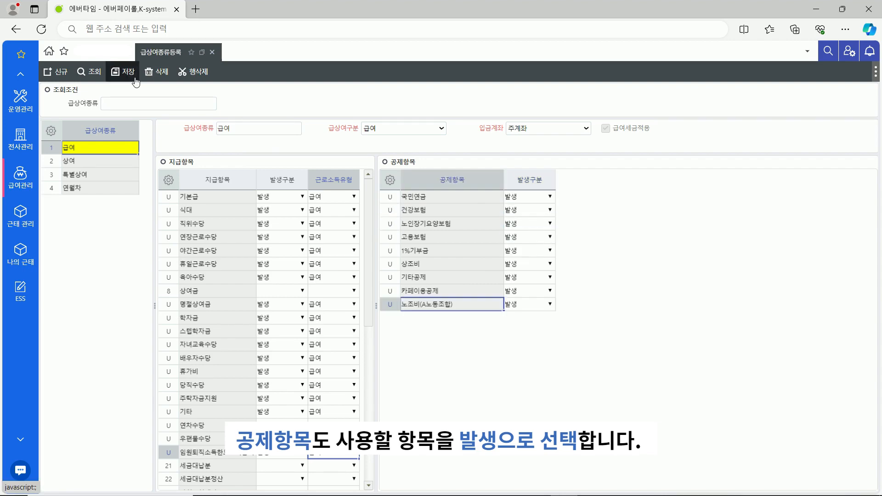
{"action": "left_click", "coordinate": [135, 80]}
{"action": "left_click", "coordinate": [548, 128]}
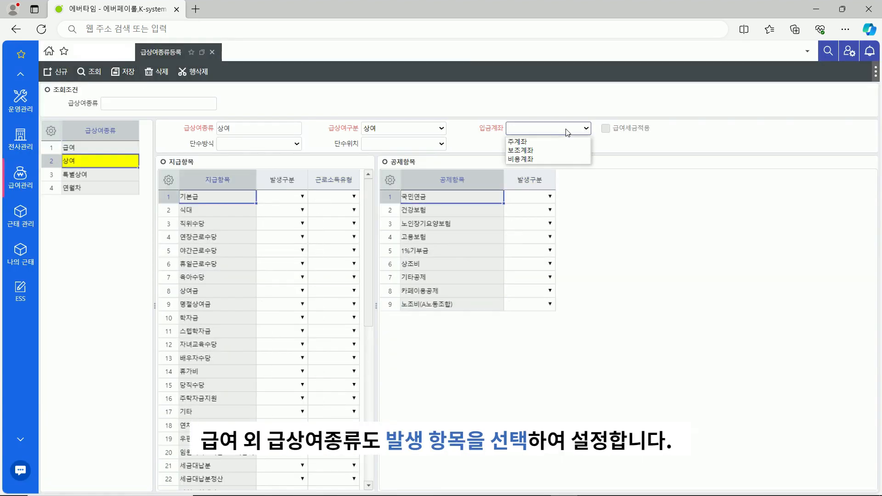
Set 상여 to 주계좌, mark 상여금 발생 as 상여 income and 고용보험 발생, and save
{"action": "left_click", "coordinate": [551, 140]}
{"action": "left_click", "coordinate": [302, 290]}
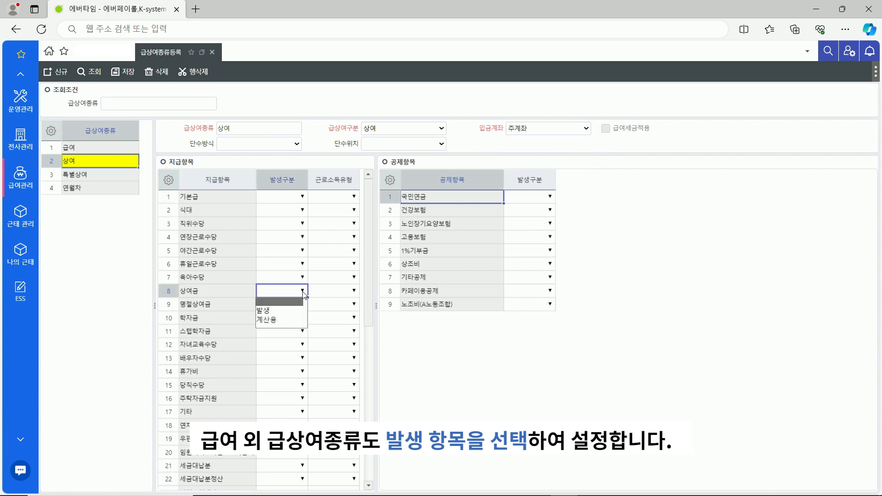
{"action": "left_click", "coordinate": [284, 307]}
{"action": "left_click", "coordinate": [354, 290]}
{"action": "left_click", "coordinate": [332, 320]}
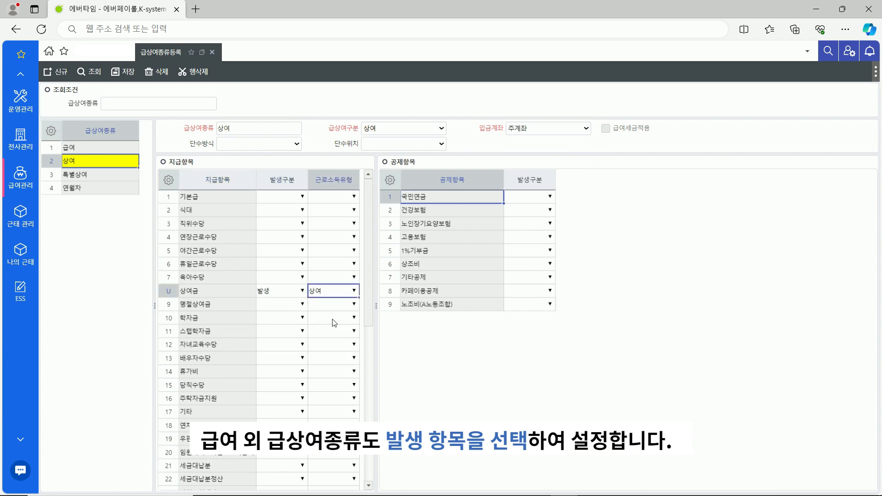
{"action": "left_click", "coordinate": [551, 237]}
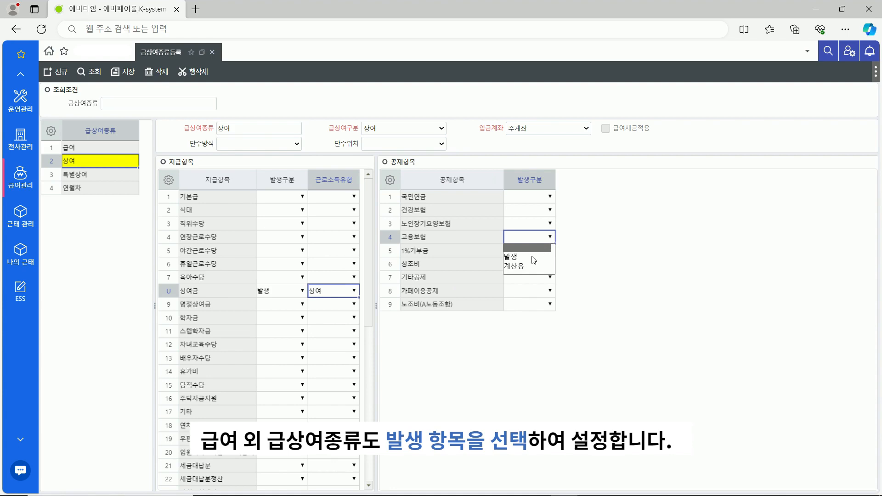
{"action": "left_click", "coordinate": [511, 257]}
{"action": "left_click", "coordinate": [132, 80]}
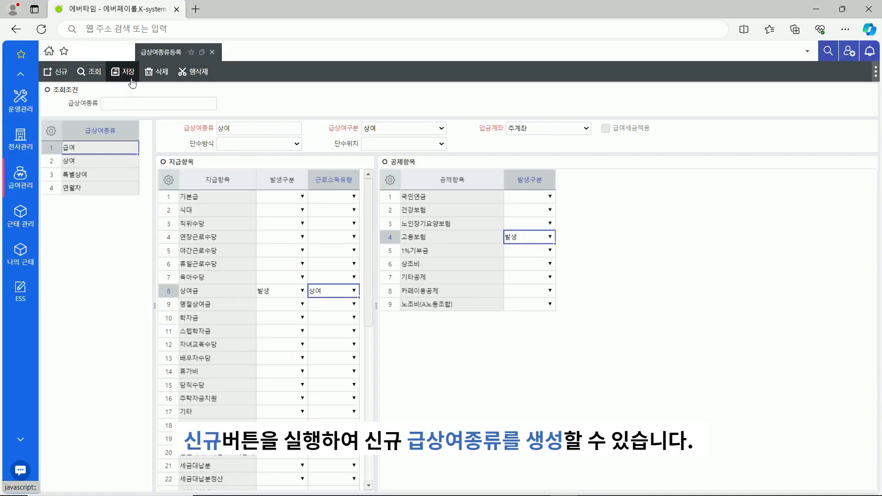
Create a new pay kind 명절상여 in category 특별상여 with deposit account 주계좌
{"action": "left_click", "coordinate": [62, 74]}
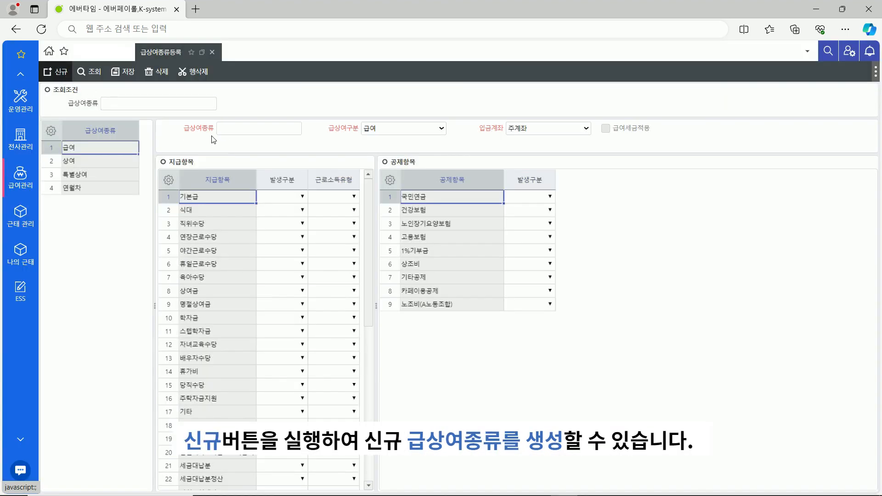
{"action": "left_click", "coordinate": [230, 130]}
{"action": "type", "text": "명절상여"}
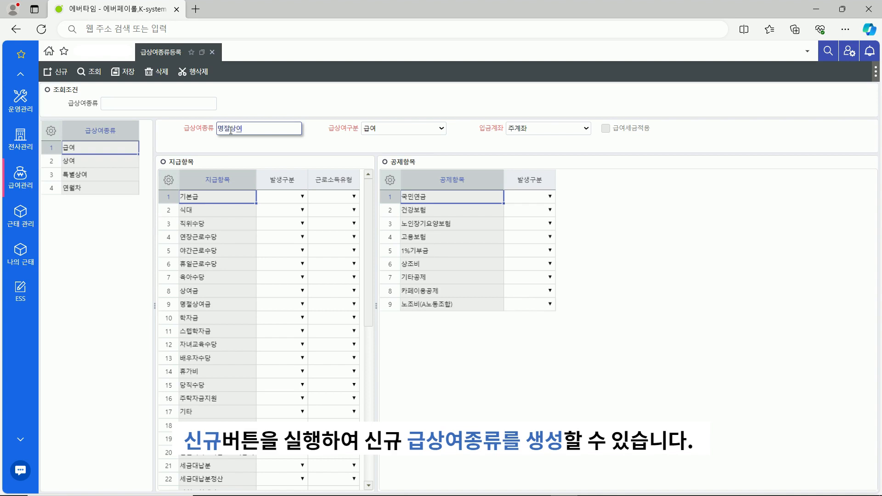
{"action": "left_click", "coordinate": [422, 130]}
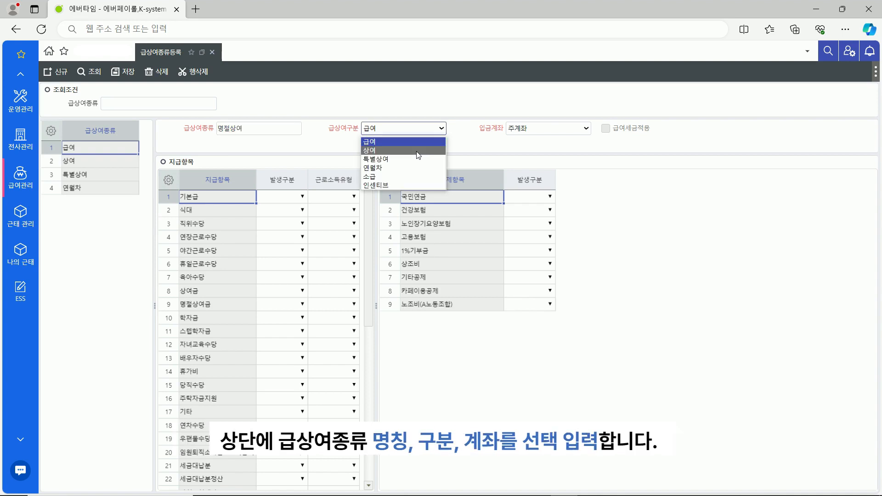
{"action": "left_click", "coordinate": [418, 160]}
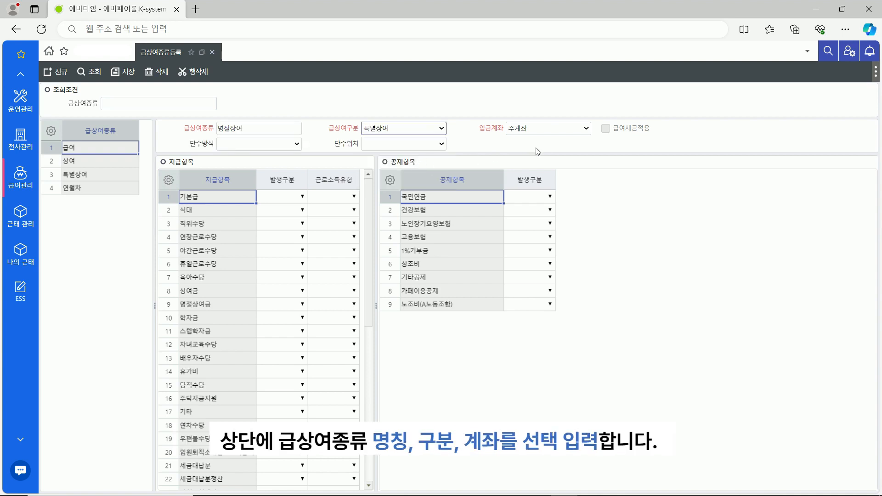
{"action": "left_click", "coordinate": [556, 133]}
{"action": "left_click", "coordinate": [557, 133]}
{"action": "left_click", "coordinate": [239, 439]}
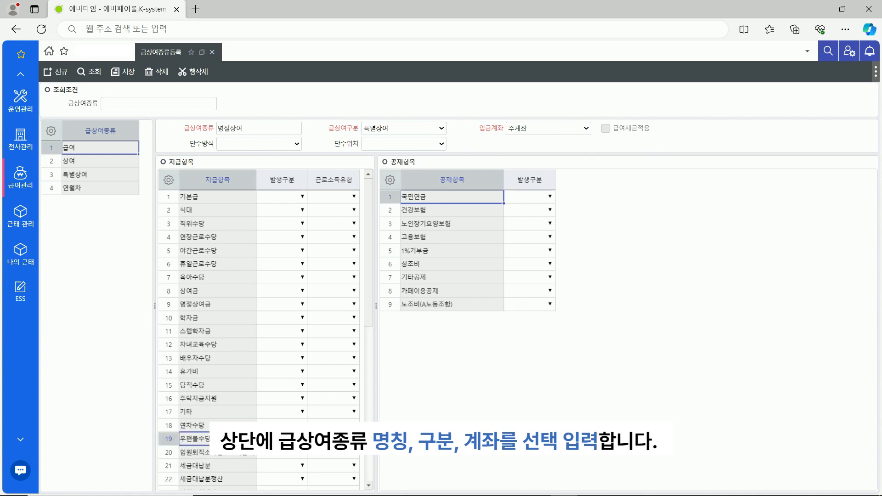
Mark 명절상여금 발생 with income type 상여, mark 고용보험 발생, and save
{"action": "left_click", "coordinate": [249, 308]}
{"action": "left_click", "coordinate": [302, 304]}
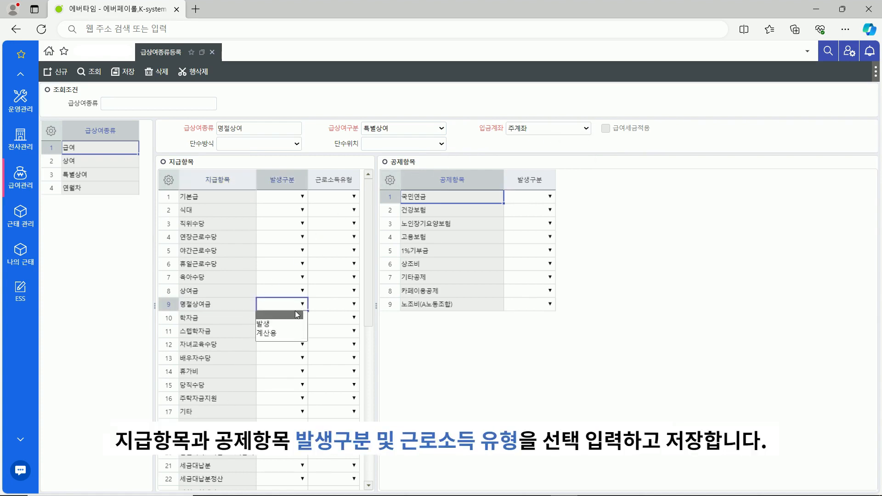
{"action": "left_click", "coordinate": [290, 324]}
{"action": "left_click", "coordinate": [354, 304]}
{"action": "left_click", "coordinate": [336, 334]}
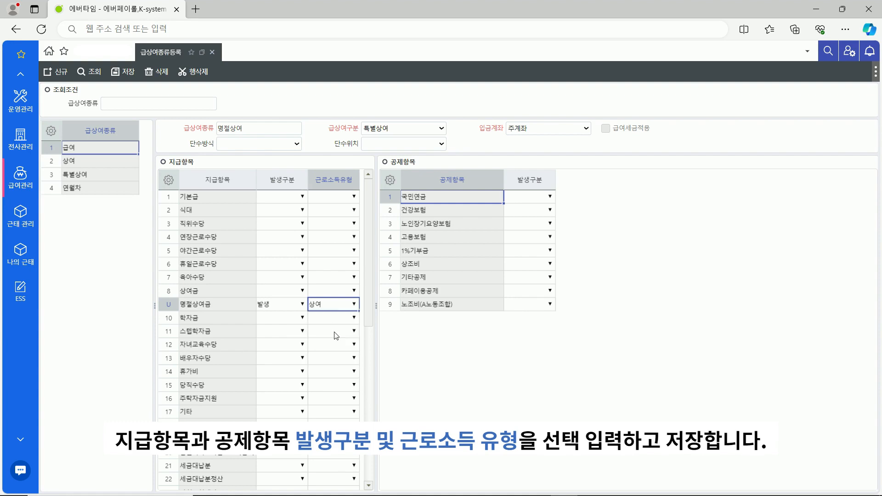
{"action": "left_click", "coordinate": [461, 238]}
{"action": "left_click", "coordinate": [550, 237]}
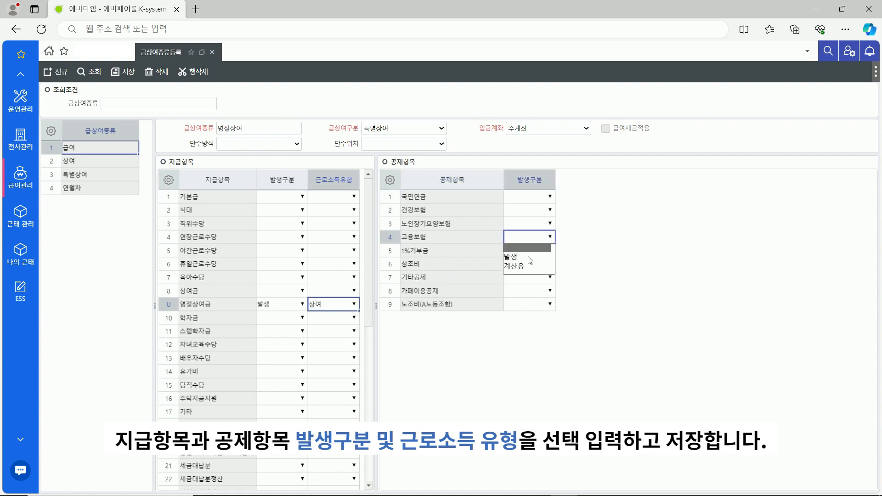
{"action": "left_click", "coordinate": [528, 259]}
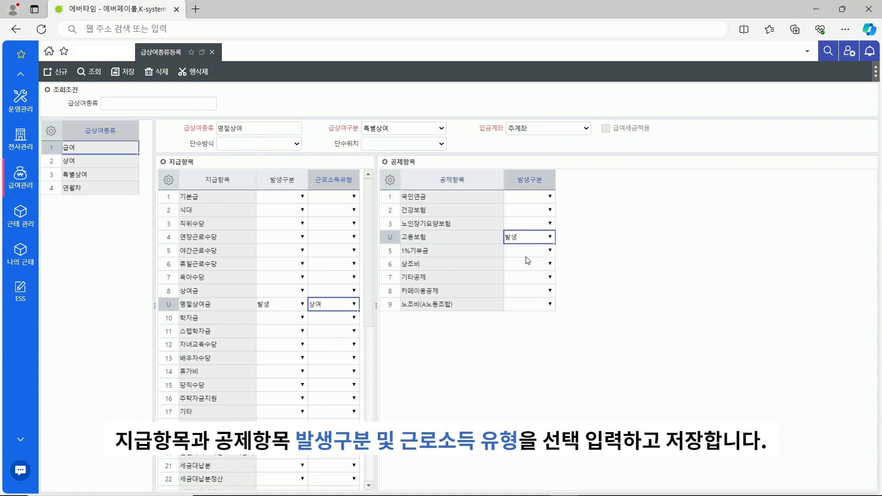
{"action": "left_click", "coordinate": [129, 73]}
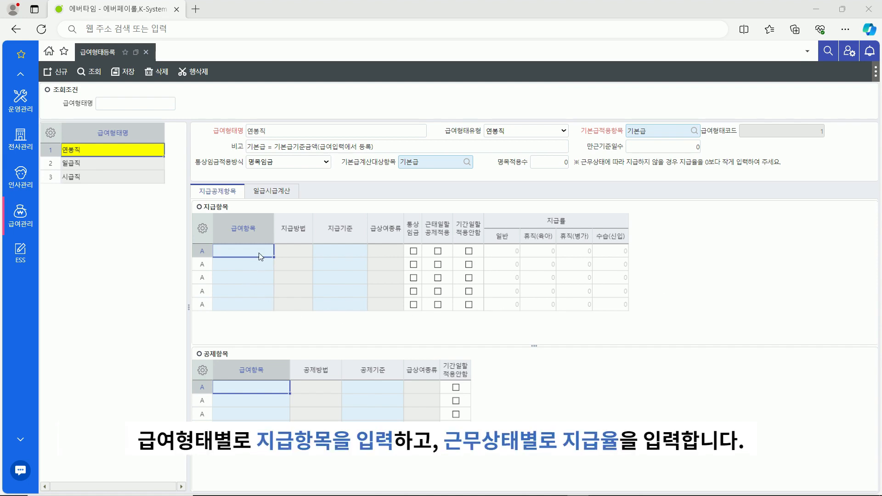
Enter 기본급 with rates 100 normal, -100 parental leave, -50 sick leave, 80 probation
{"action": "type", "text": "기본급"}
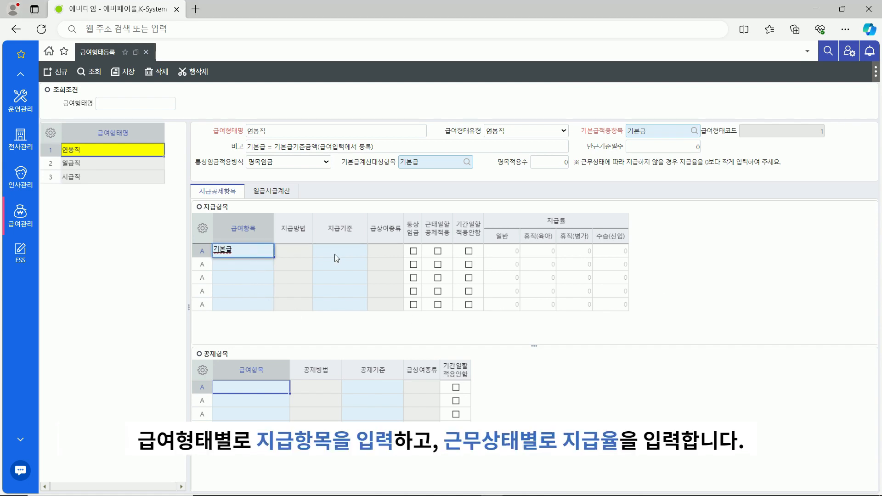
{"action": "left_click", "coordinate": [339, 252]}
{"action": "left_click", "coordinate": [503, 254]}
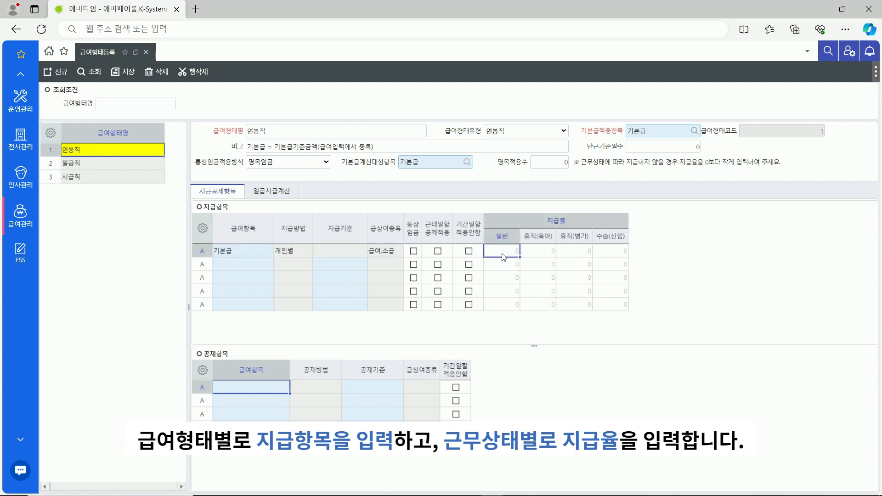
{"action": "type", "text": "100"}
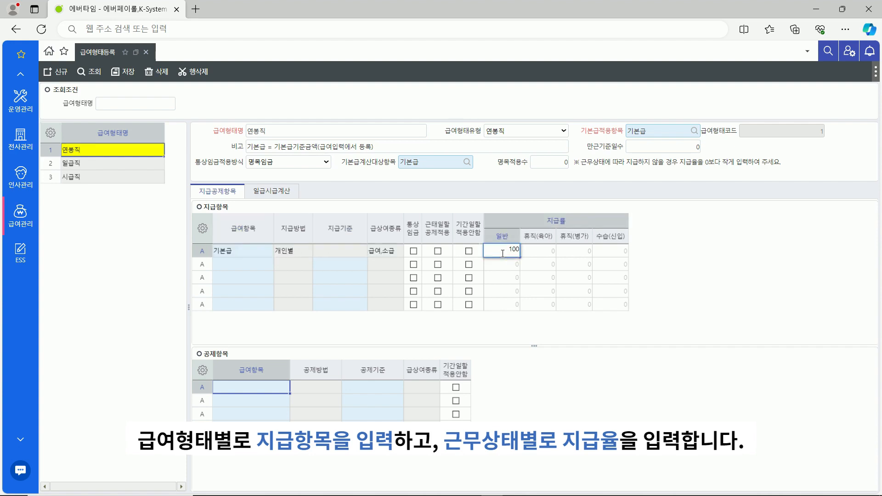
{"action": "left_click", "coordinate": [538, 257]}
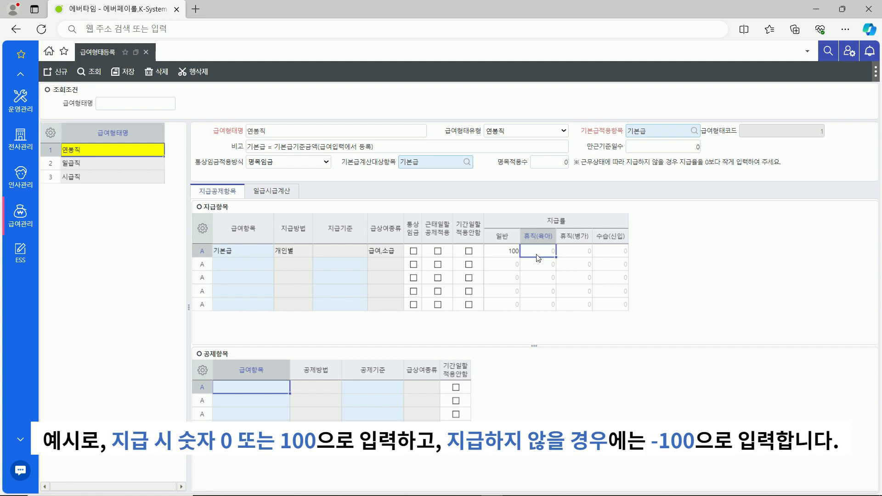
{"action": "type", "text": "-100"}
{"action": "left_click", "coordinate": [587, 257]}
{"action": "left_click", "coordinate": [588, 255]}
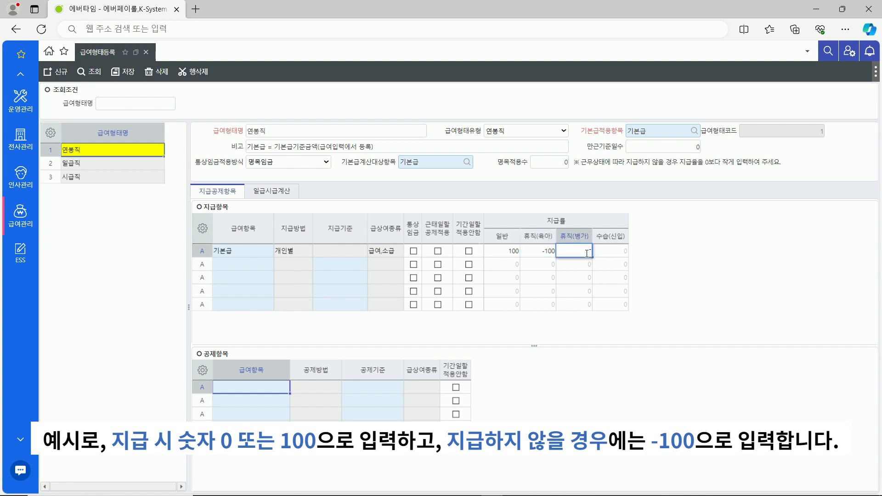
{"action": "type", "text": "-50"}
{"action": "left_click", "coordinate": [613, 257]}
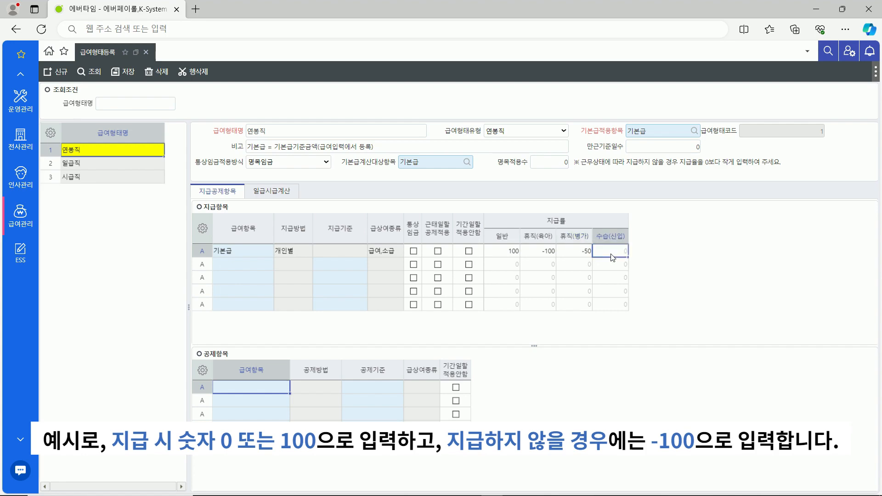
{"action": "left_click", "coordinate": [612, 256]}
{"action": "type", "text": "80"}
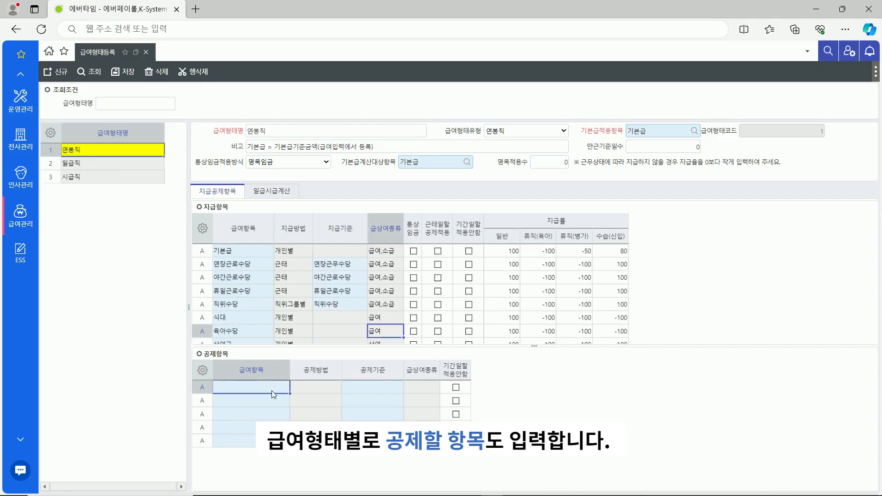
Add 국민연금 and 건강보험 as 연봉직's deduction items and save
{"action": "type", "text": "국민연금"}
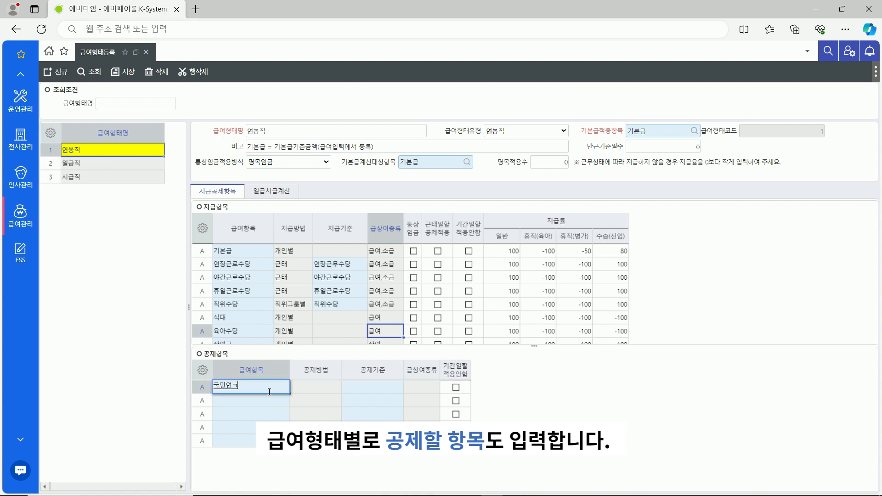
{"action": "key", "text": "Tab"}
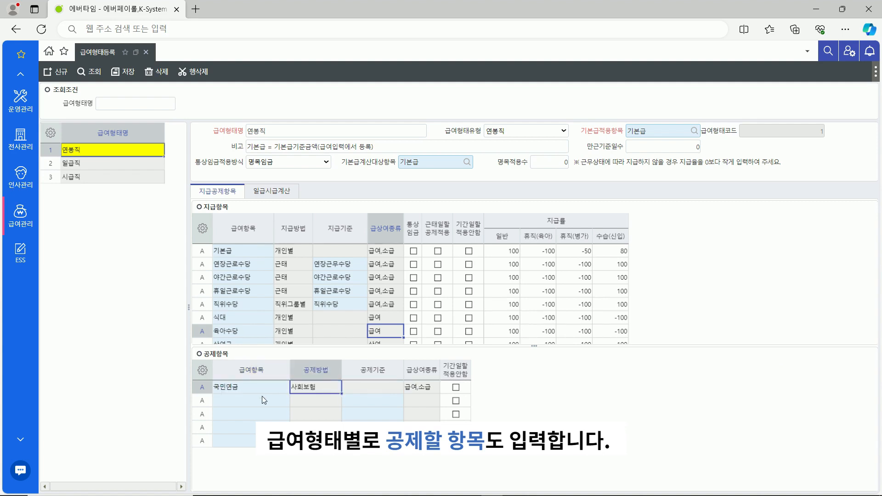
{"action": "left_click", "coordinate": [260, 398]}
{"action": "type", "text": "건강보험"}
{"action": "key", "text": "Tab"}
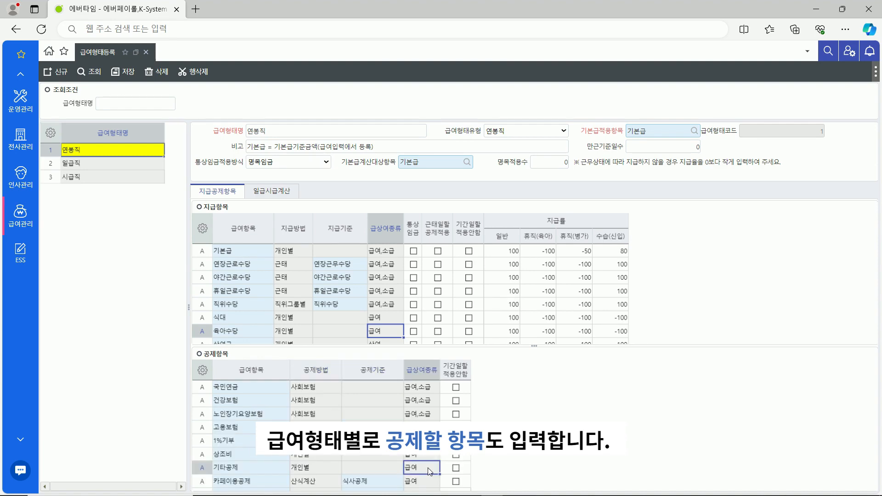
{"action": "left_click", "coordinate": [133, 80]}
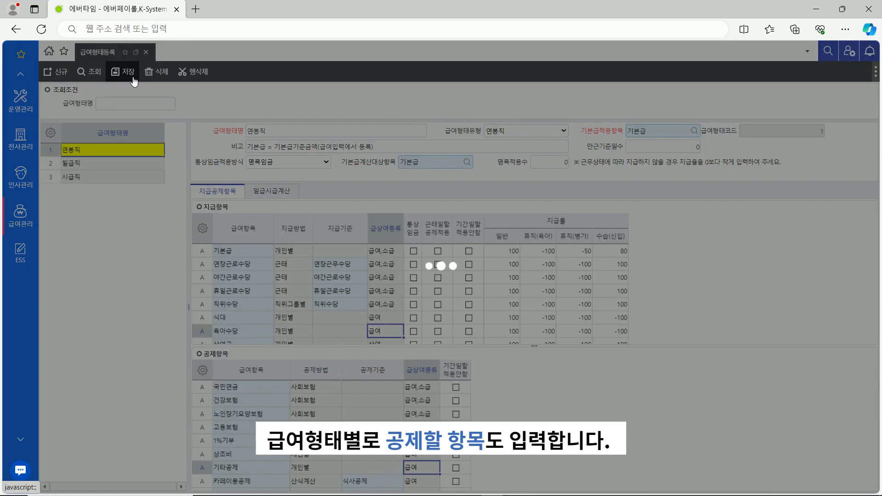
Set 기본급 as the daily wage target item, confirm 통상일급's numerator of 8, and save
{"action": "left_click", "coordinate": [296, 197]}
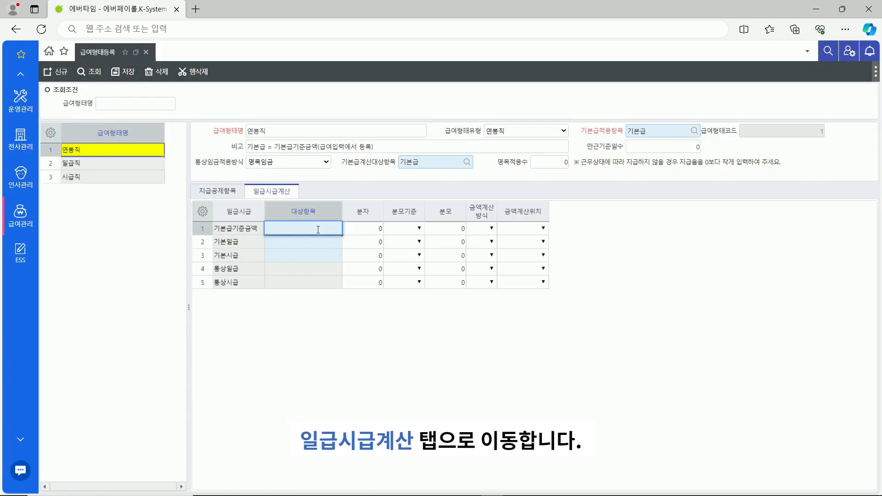
{"action": "type", "text": "기본급"}
{"action": "left_click", "coordinate": [379, 242]}
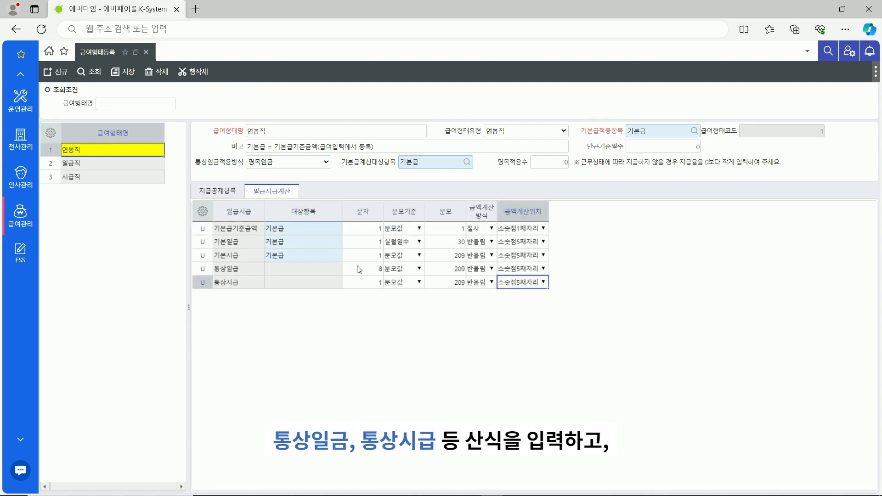
{"action": "left_click", "coordinate": [359, 269]}
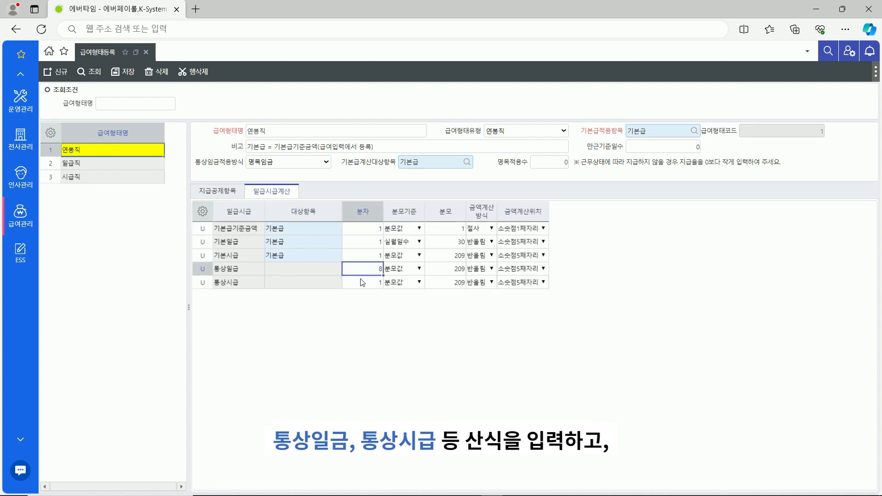
{"action": "left_click", "coordinate": [130, 76]}
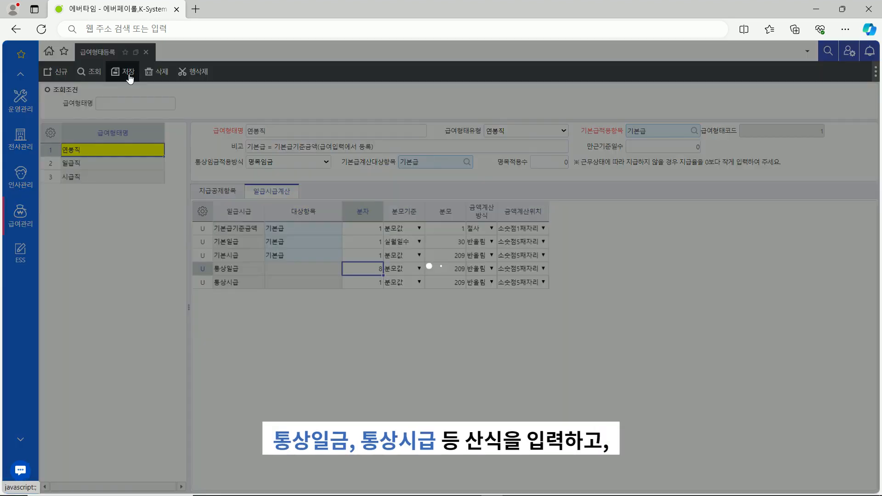
Mark 직위수당, 식대 and 육아수당 as ordinary wage (통상임금) items and save
{"action": "left_click", "coordinate": [239, 191]}
{"action": "left_click", "coordinate": [414, 304]}
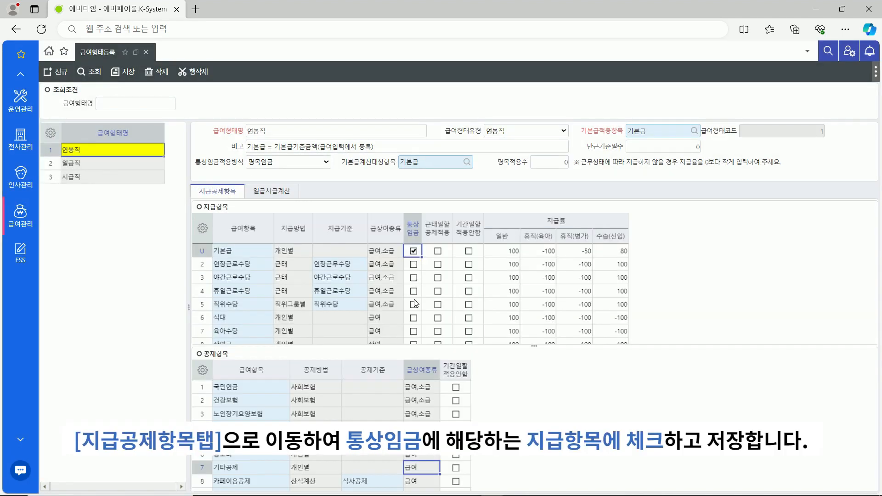
{"action": "left_click", "coordinate": [413, 317]}
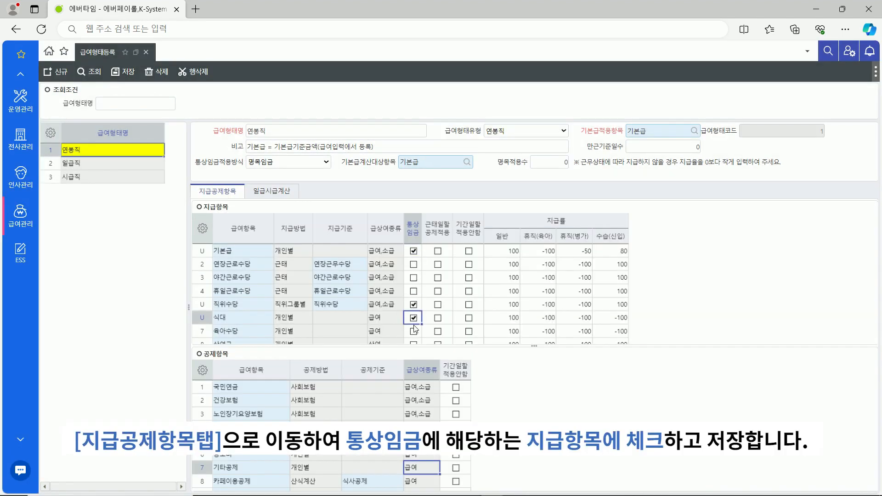
{"action": "left_click", "coordinate": [413, 331]}
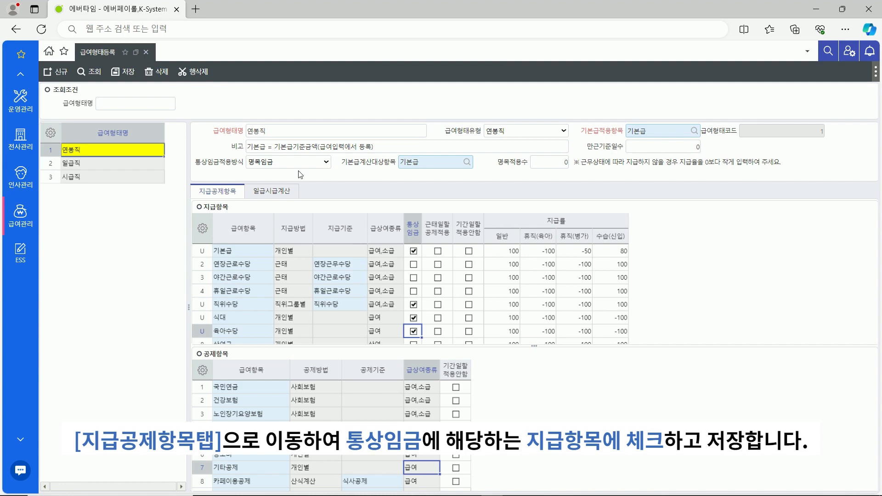
{"action": "left_click", "coordinate": [128, 74]}
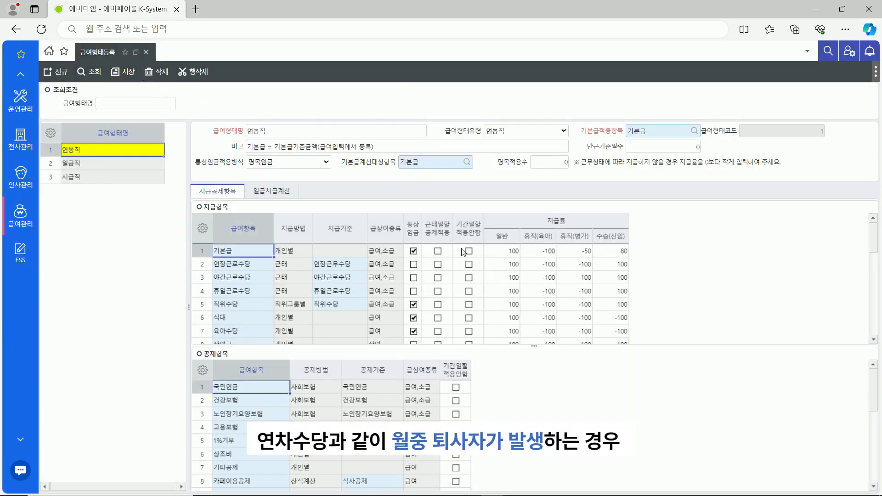
Set 연차수당 to 기간일할적용안함 and save
{"action": "scroll", "coordinate": [400, 275], "scroll_direction": "down", "scroll_amount": 3}
{"action": "left_click", "coordinate": [382, 317]}
{"action": "left_click", "coordinate": [468, 320]}
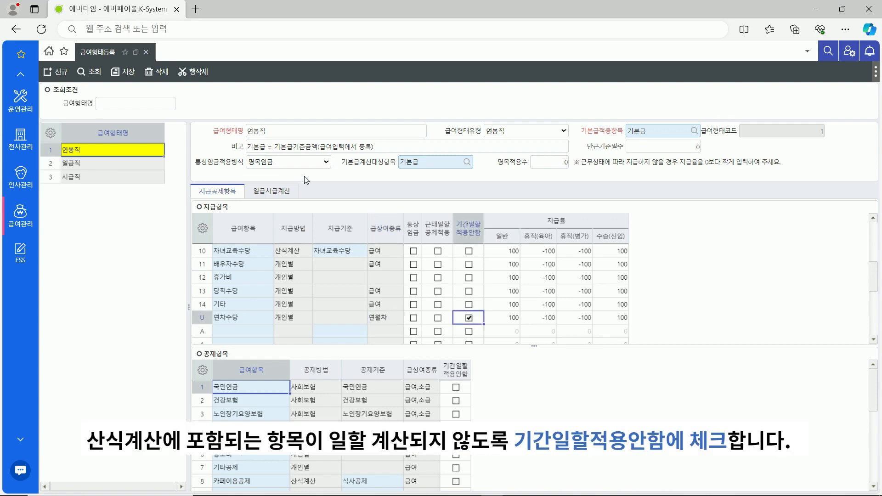
{"action": "left_click", "coordinate": [123, 72]}
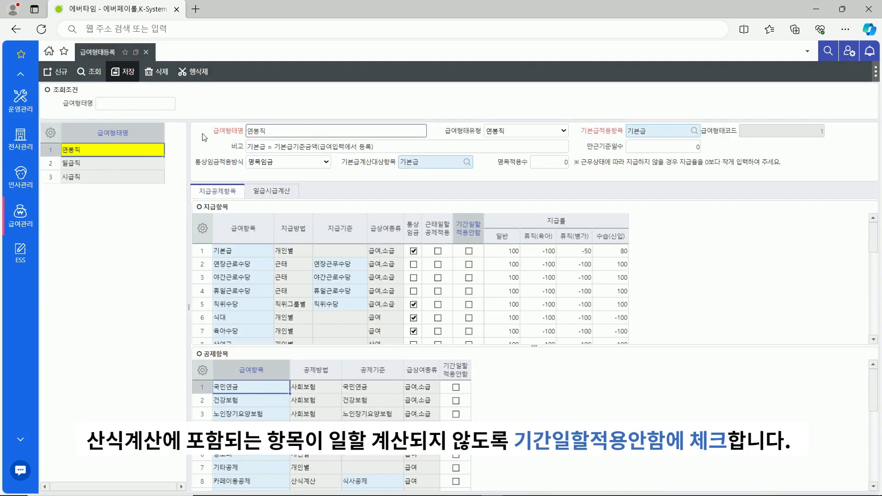
{"action": "left_click", "coordinate": [145, 165]}
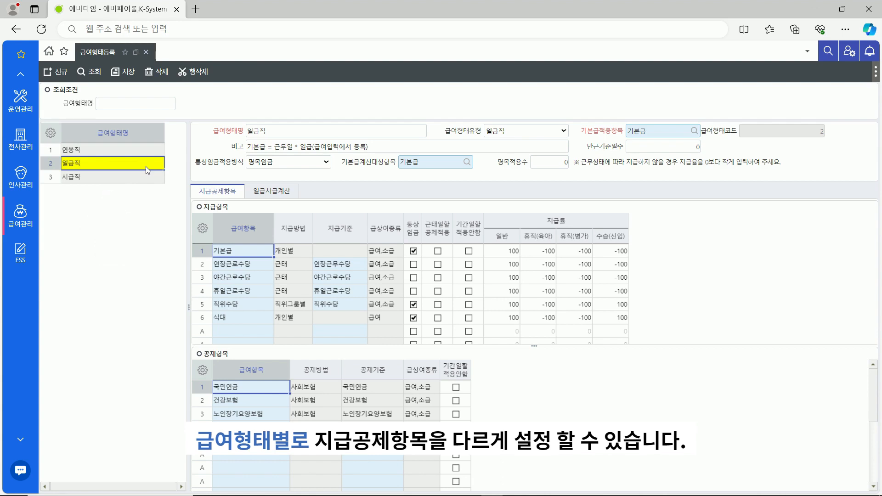
Begin a new blank pay type entry
{"action": "left_click", "coordinate": [67, 74]}
Create the 계약직 pay type using 명목임금 with 기본급 as its calculation item, and save
{"action": "type", "text": "계약직"}
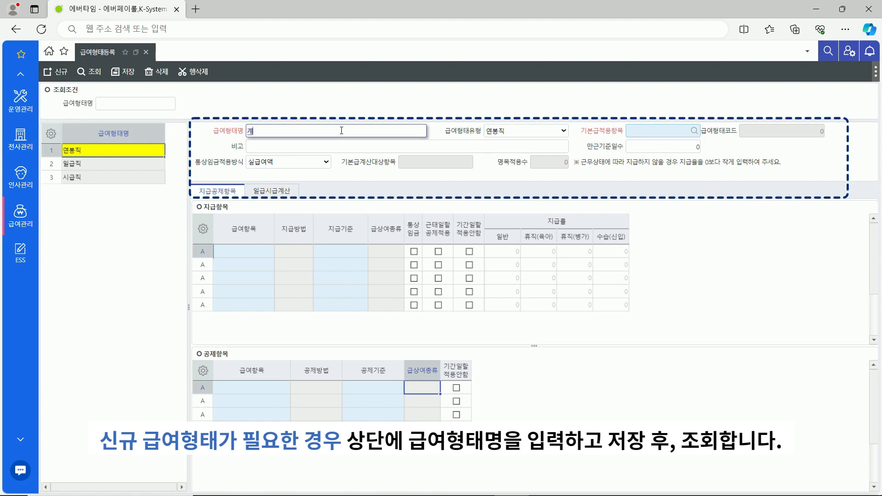
{"action": "left_click", "coordinate": [660, 131]}
{"action": "type", "text": "기본급"}
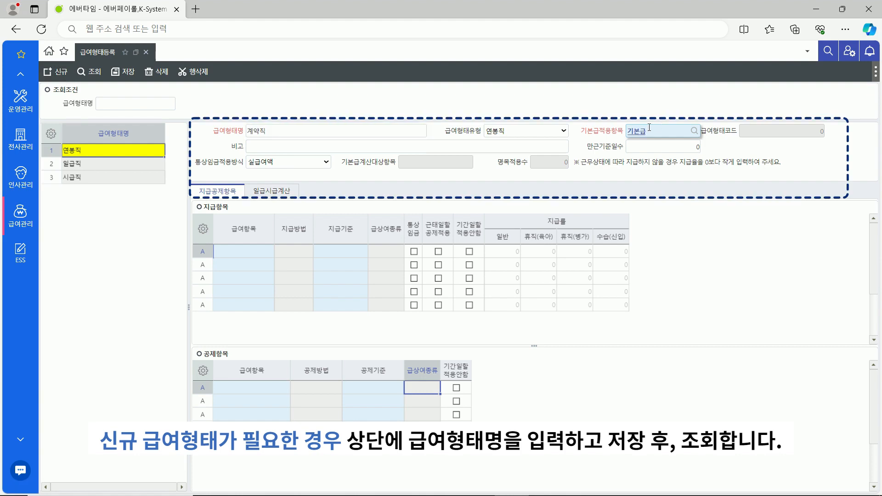
{"action": "left_click", "coordinate": [288, 163]}
{"action": "left_click", "coordinate": [285, 176]}
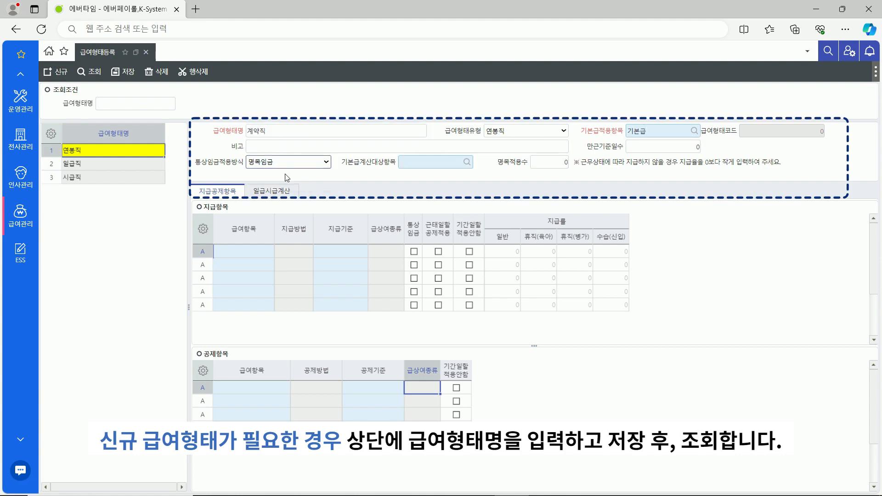
{"action": "left_click", "coordinate": [436, 162]}
{"action": "type", "text": "기본급"}
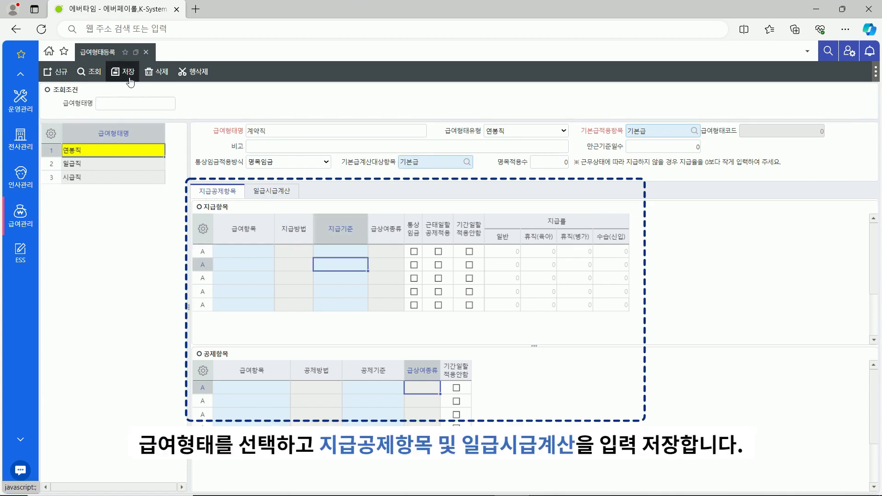
{"action": "left_click", "coordinate": [111, 79]}
Add 기본급 as 계약직's first payment item and save
{"action": "left_click", "coordinate": [235, 252]}
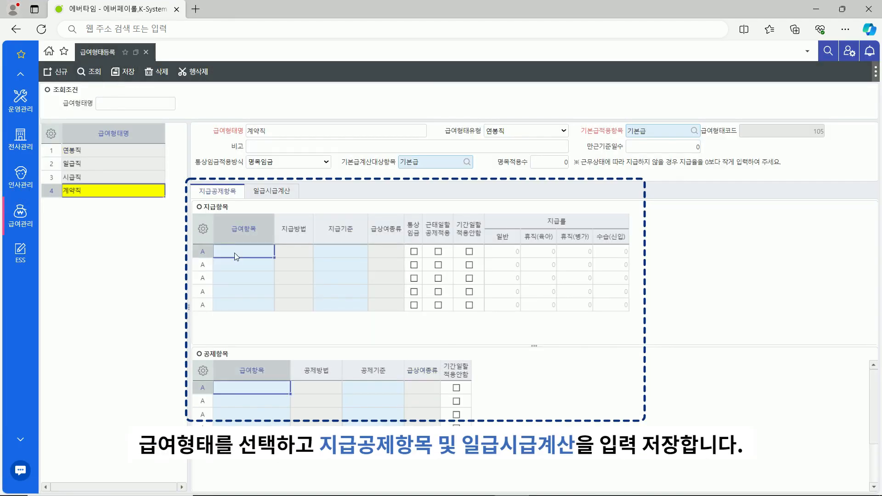
{"action": "type", "text": "기본급"}
{"action": "key", "text": "Return"}
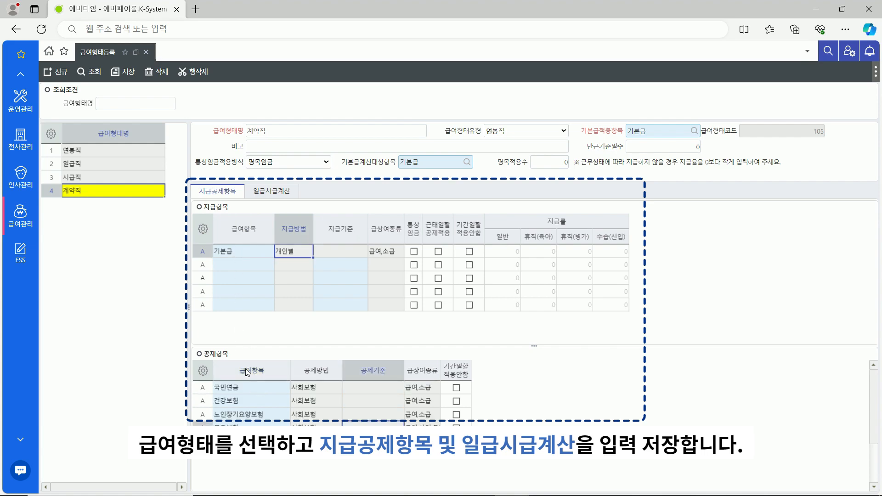
{"action": "left_click", "coordinate": [124, 72]}
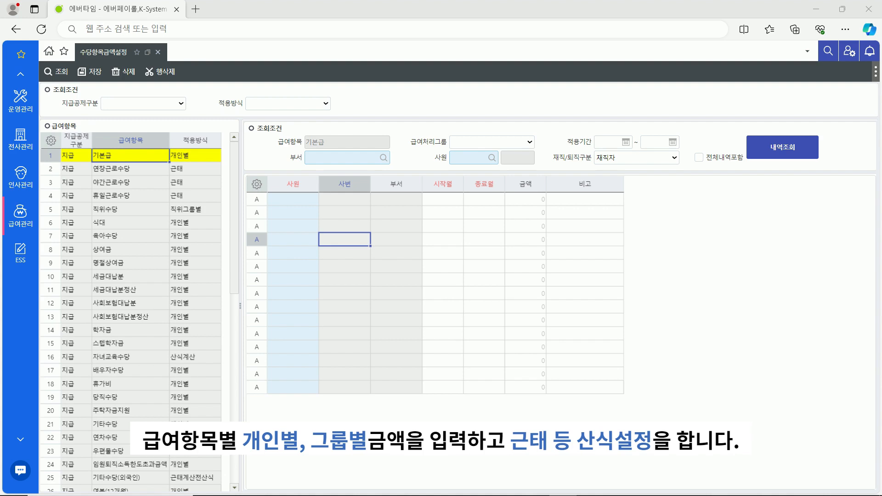
Enter an employee's 기본급 of 4,500,000 for 202301 to 202312 and save
{"action": "left_click", "coordinate": [316, 198]}
{"action": "key", "text": "Return"}
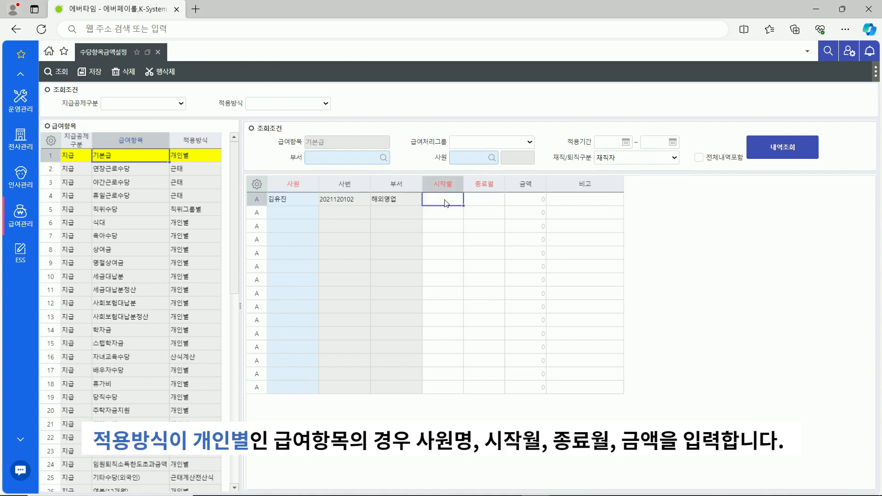
{"action": "type", "text": "202301"}
{"action": "left_click", "coordinate": [478, 200]}
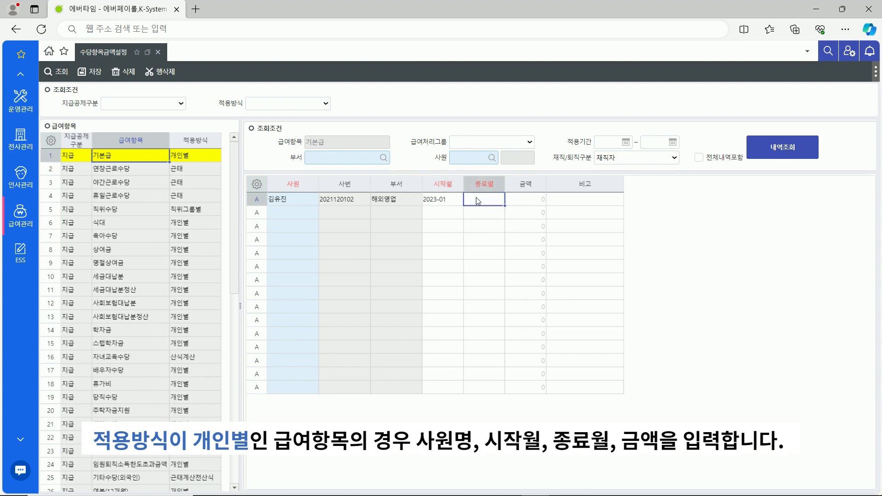
{"action": "type", "text": "202312"}
{"action": "left_click", "coordinate": [535, 199]}
{"action": "type", "text": "45"}
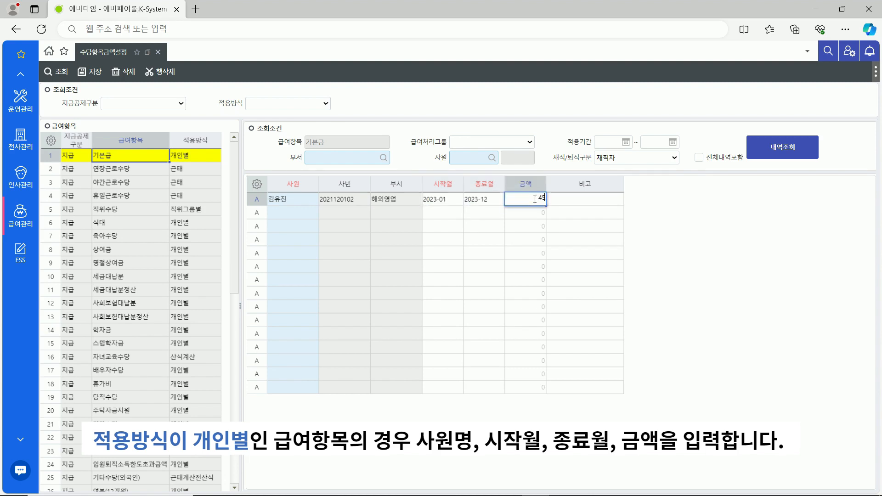
{"action": "type", "text": "00000"}
{"action": "key", "text": "Tab"}
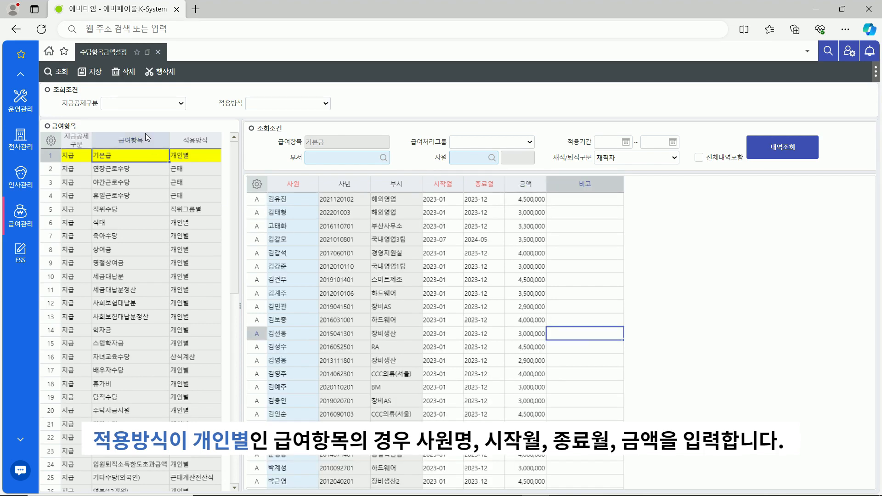
{"action": "left_click", "coordinate": [98, 76]}
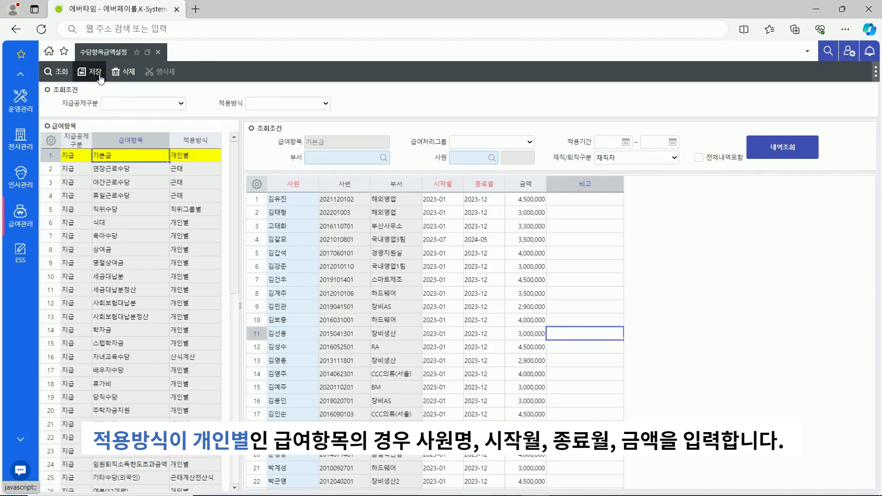
{"action": "left_click", "coordinate": [137, 168]}
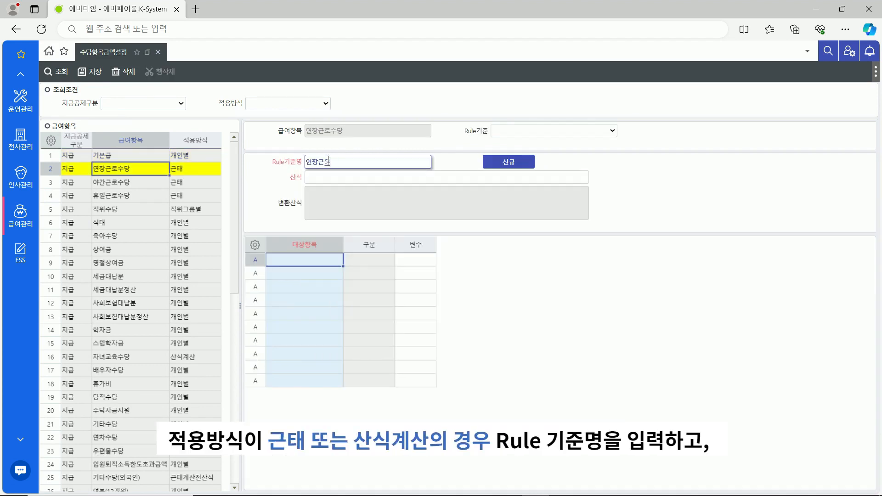
Name the 연장근로수당 rule and add 통상시급 as variable A and 연장근무시간(P) as B
{"action": "type", "text": "계산식"}
{"action": "left_click", "coordinate": [329, 177]}
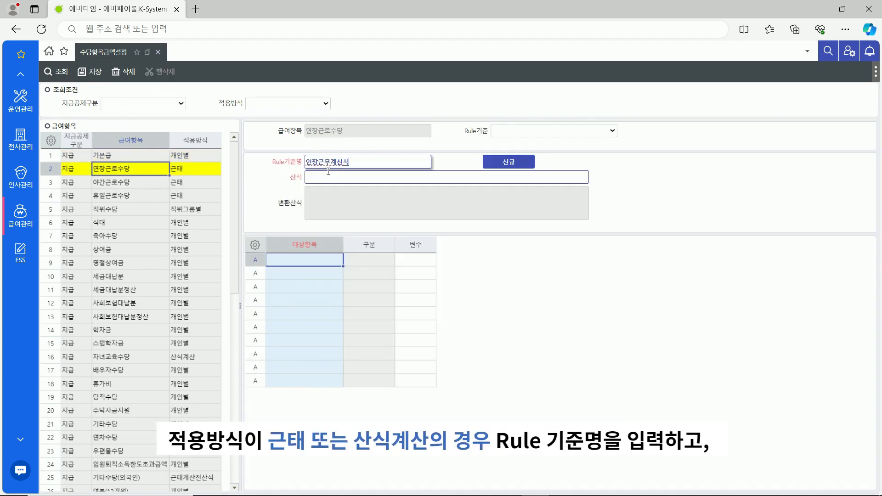
{"action": "left_click", "coordinate": [336, 262]}
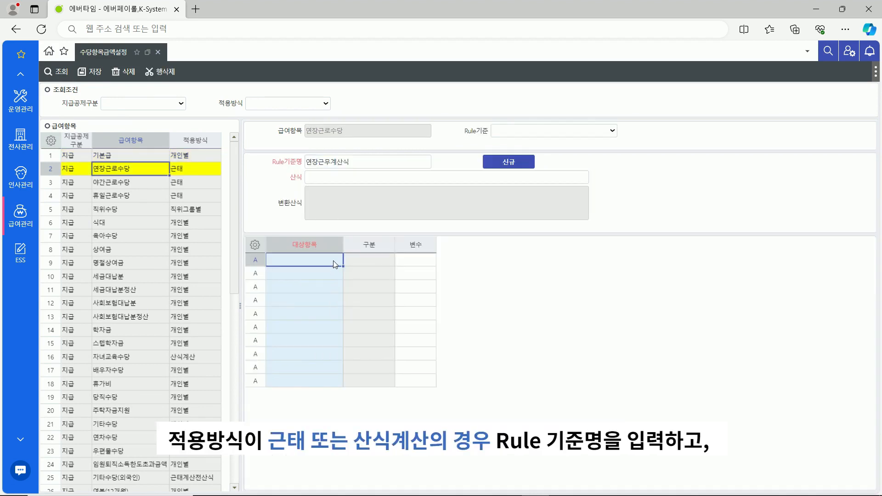
{"action": "type", "text": "통상시그"}
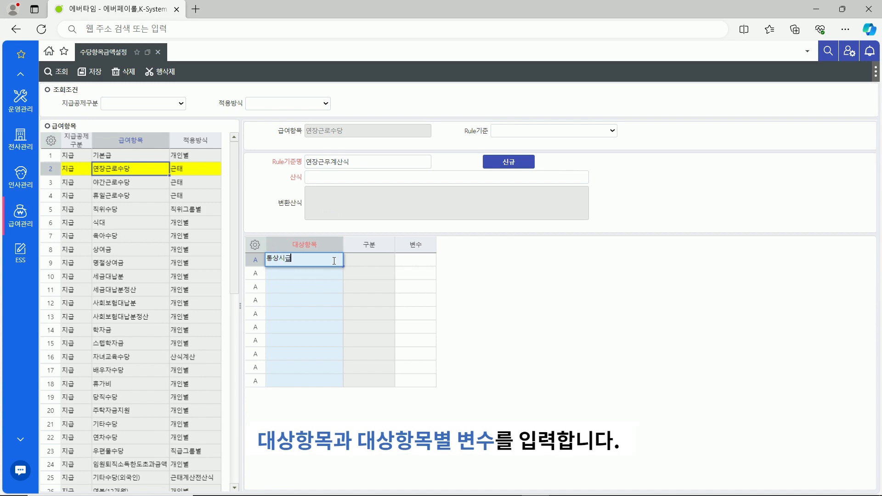
{"action": "left_click", "coordinate": [417, 262]}
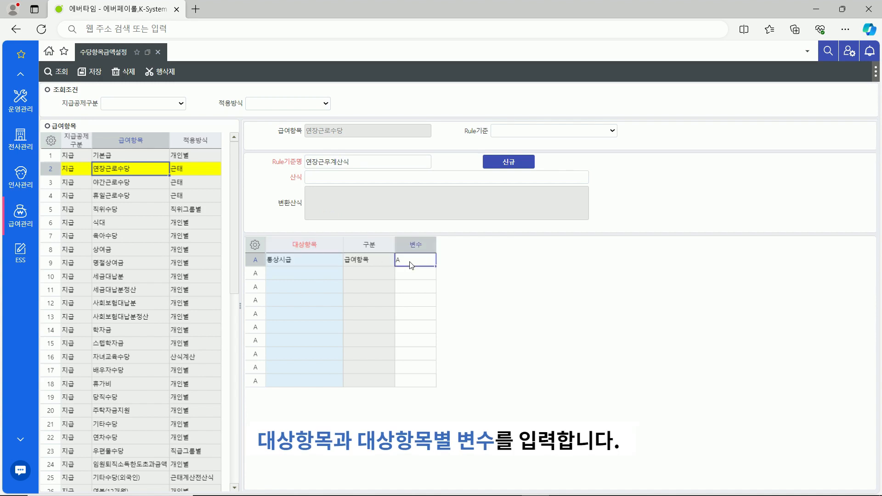
{"action": "left_click", "coordinate": [323, 278]}
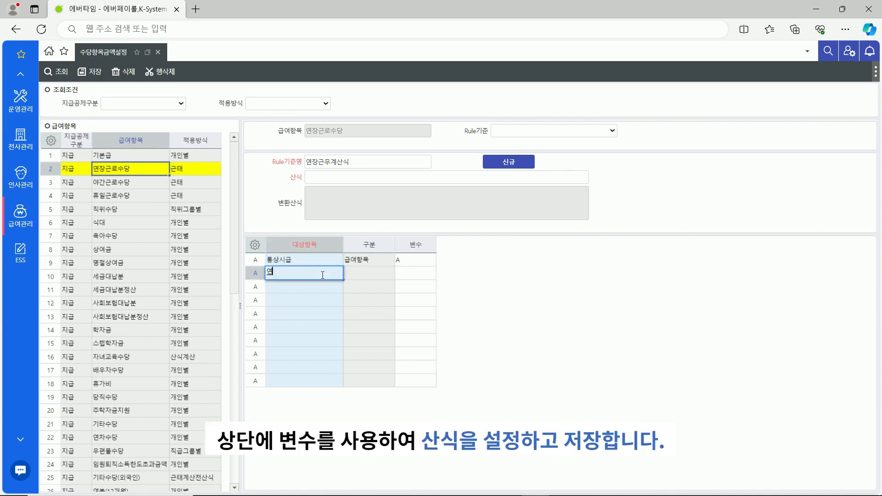
{"action": "type", "text": "연장근무시간"}
{"action": "key", "text": "Return"}
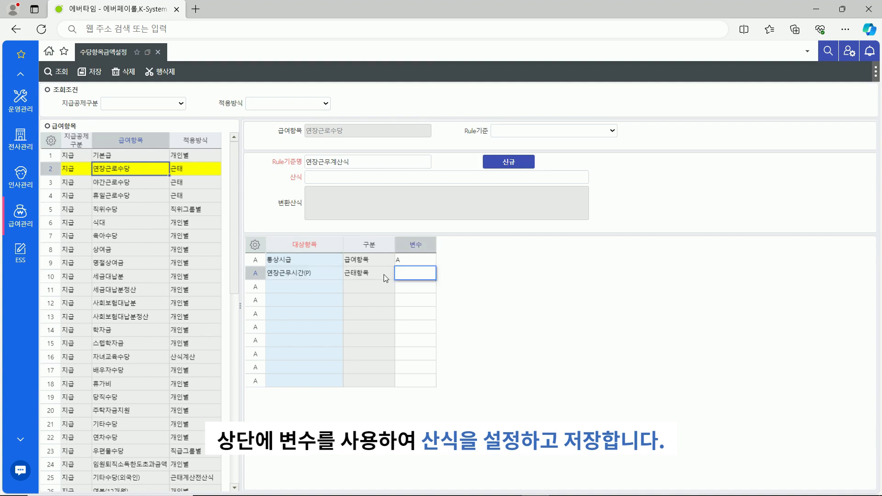
{"action": "key", "text": "Return"}
Enter the formula (A*B)*1.5 and save the overtime rule
{"action": "left_click", "coordinate": [350, 178]}
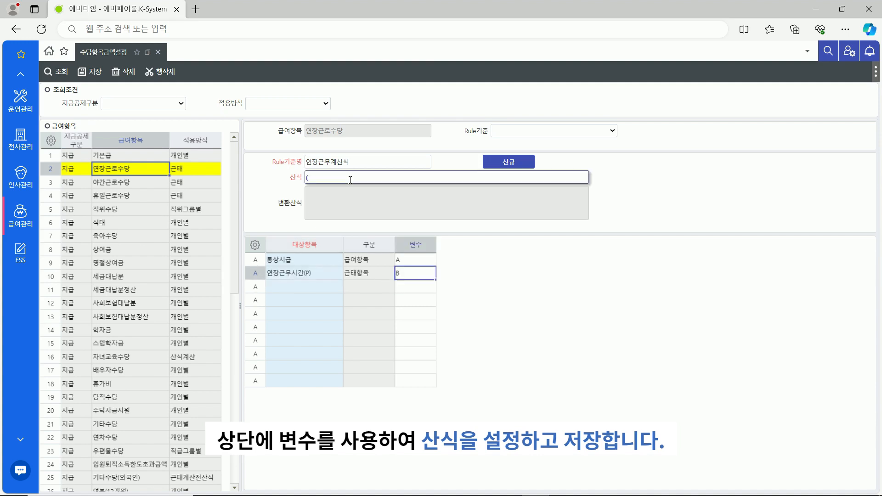
{"action": "type", "text": "(A*B)*1.5"}
{"action": "left_click", "coordinate": [100, 77]}
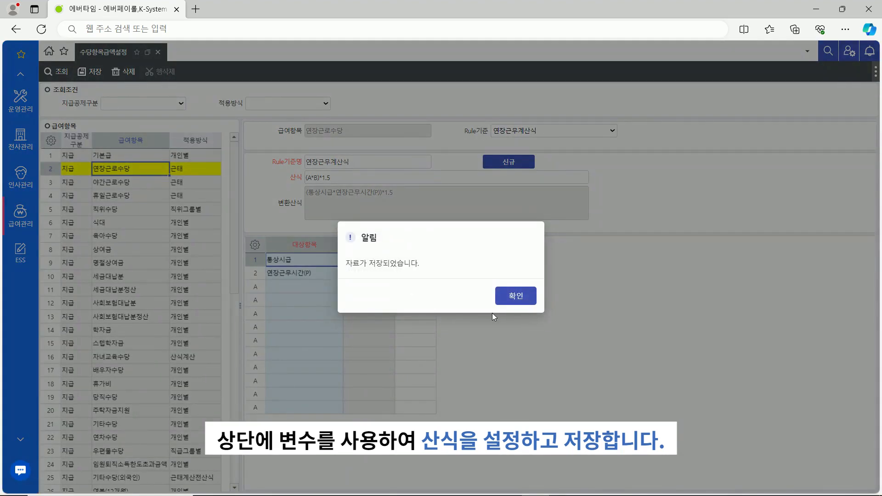
{"action": "left_click", "coordinate": [516, 298]}
{"action": "left_click", "coordinate": [152, 184]}
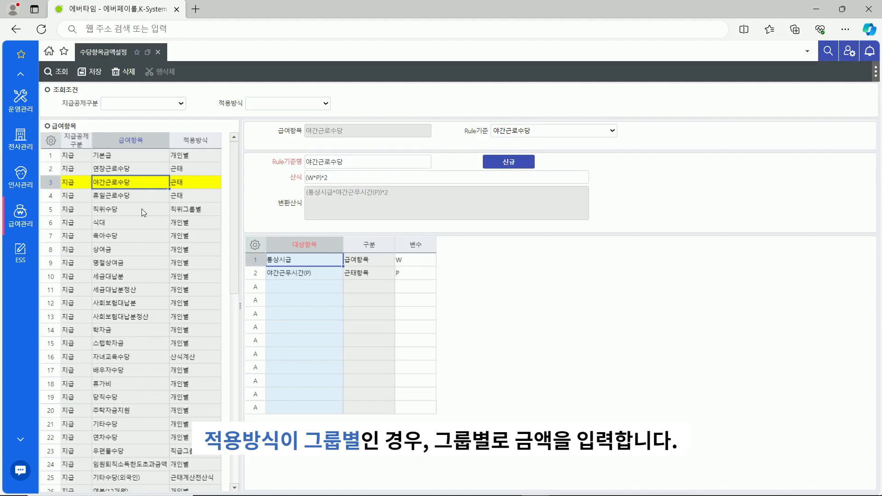
Select the 직위수당 item and start entering its Rule 기준명
{"action": "left_click", "coordinate": [141, 208]}
{"action": "left_click", "coordinate": [348, 155]}
Name the rule 직위수당금액, enter 부장 800,000 and 수석 700,000, and save
{"action": "type", "text": "직위수당금액"}
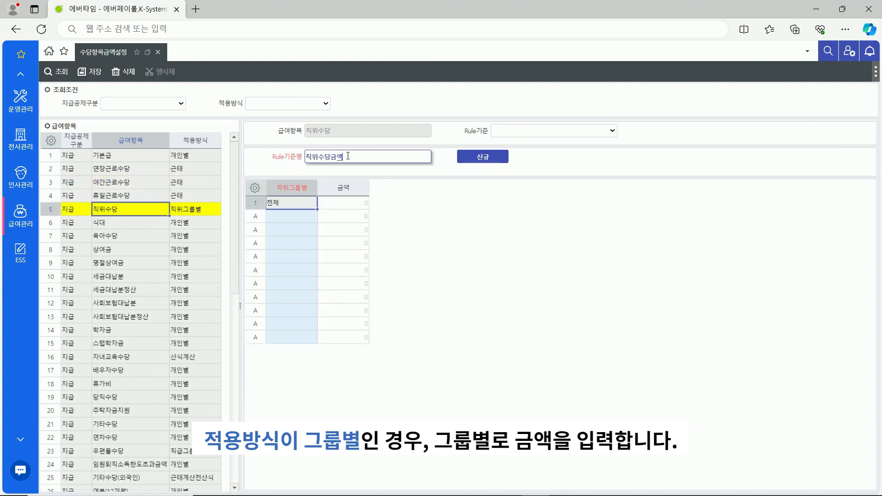
{"action": "left_click", "coordinate": [278, 216]}
{"action": "type", "text": "부장"}
{"action": "left_click", "coordinate": [343, 216]}
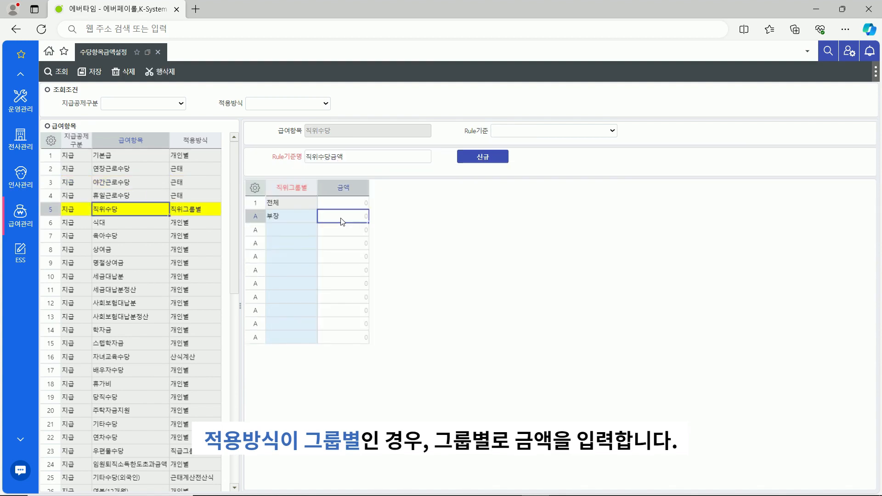
{"action": "type", "text": "800000"}
{"action": "left_click", "coordinate": [305, 229]}
{"action": "type", "text": "수서"}
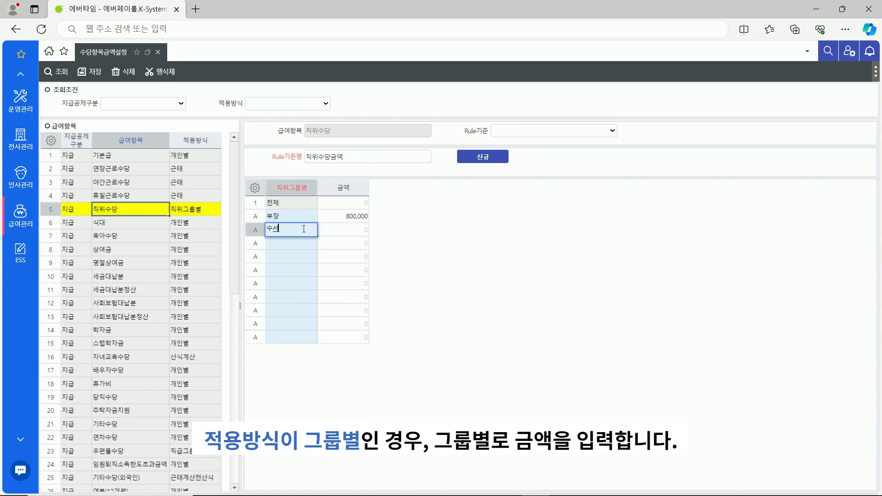
{"action": "key", "text": "Tab"}
{"action": "type", "text": "700000"}
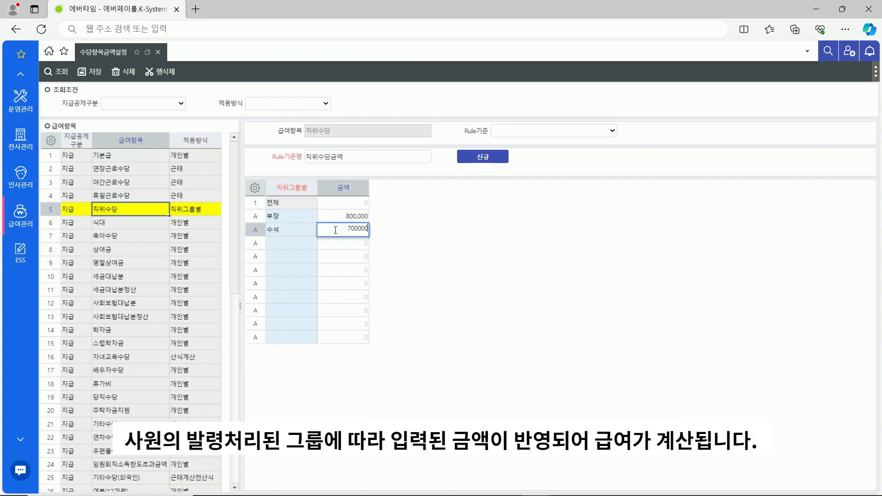
{"action": "left_click", "coordinate": [95, 72]}
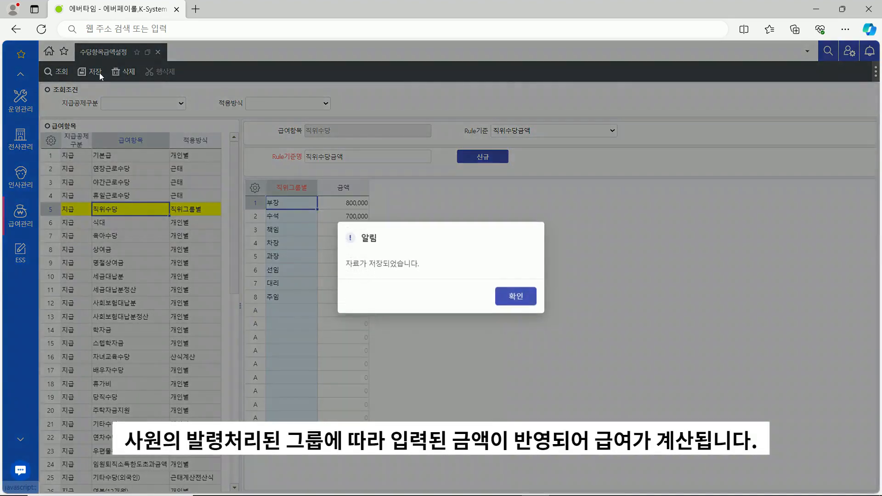
{"action": "left_click", "coordinate": [518, 295]}
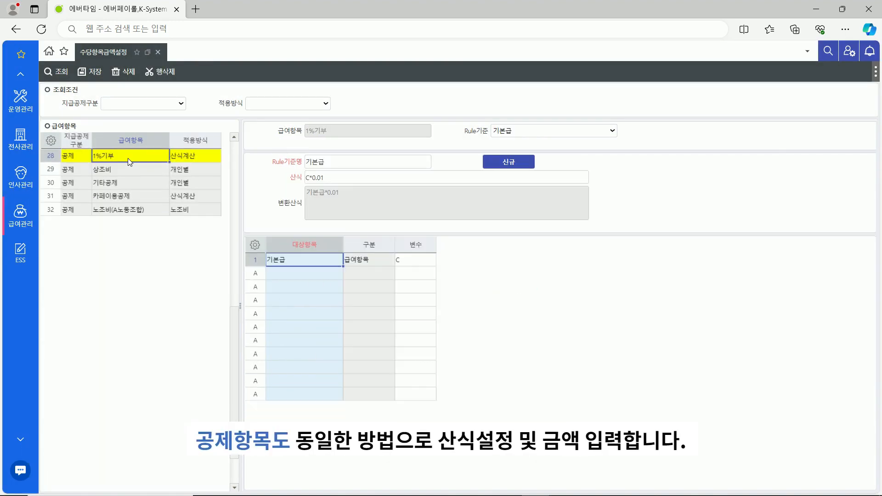
Review the 카페이용공제 and 노조비 deduction formulas
{"action": "left_click", "coordinate": [133, 196]}
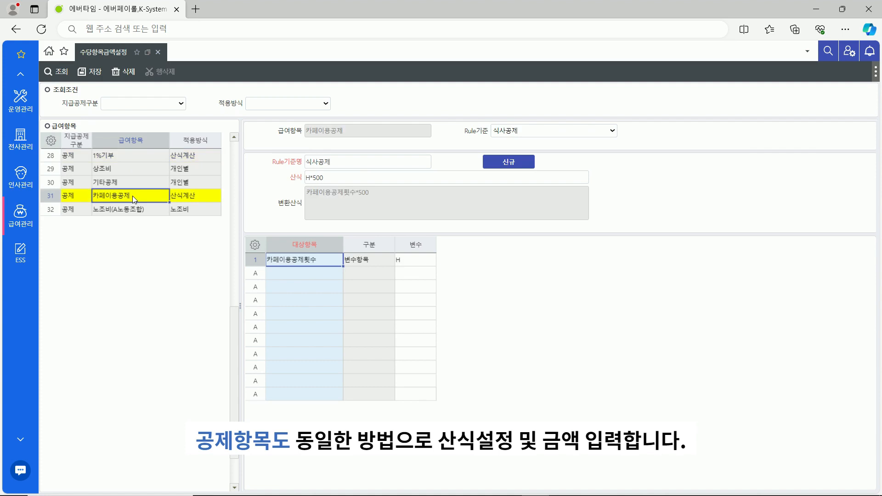
{"action": "left_click", "coordinate": [134, 209]}
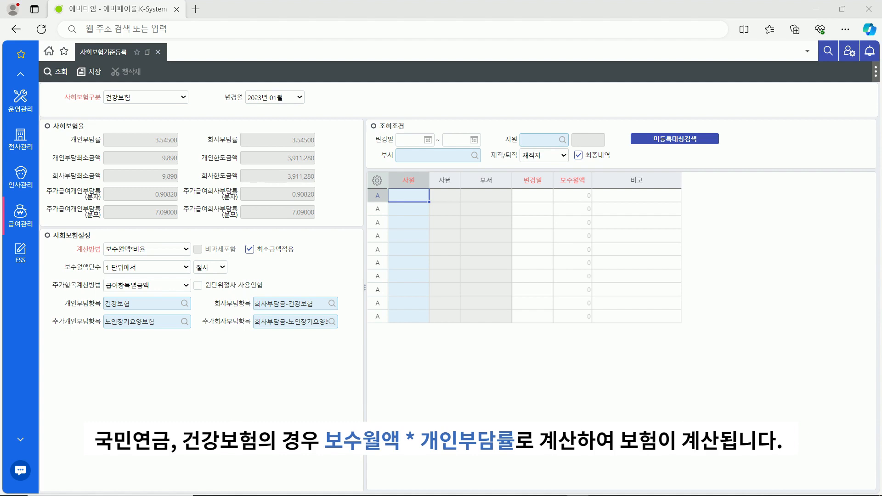
Add an employee's 건강보험 보수월액 of 350000 with change date 20230401
{"action": "left_click", "coordinate": [401, 197]}
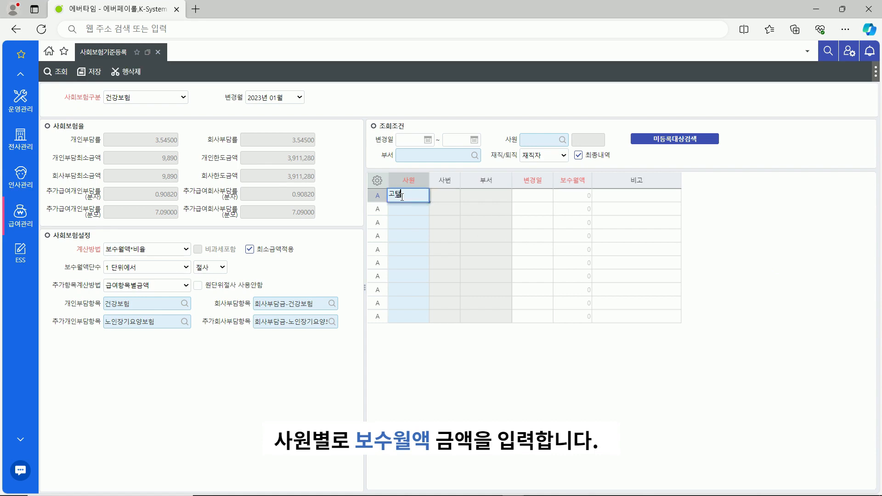
{"action": "key", "text": "Return"}
{"action": "left_click", "coordinate": [540, 200]}
{"action": "type", "text": "20230401"}
{"action": "left_click", "coordinate": [571, 194]}
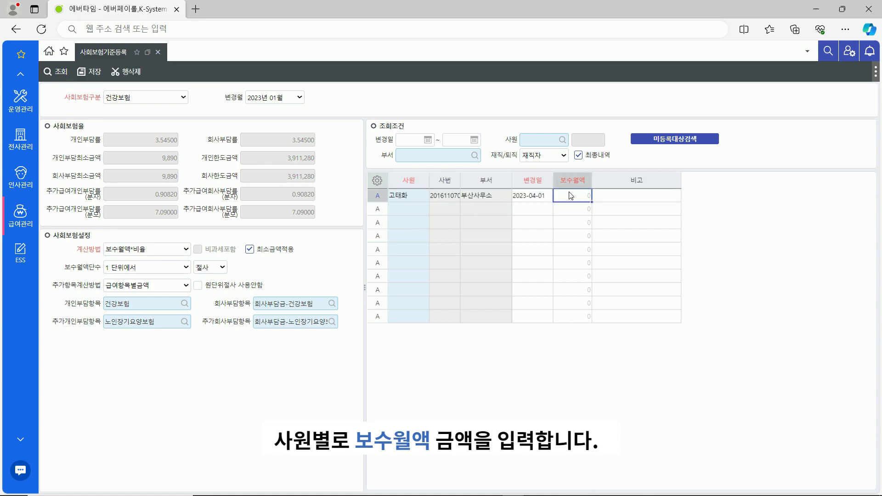
{"action": "type", "text": "3500000"}
{"action": "left_click", "coordinate": [417, 208]}
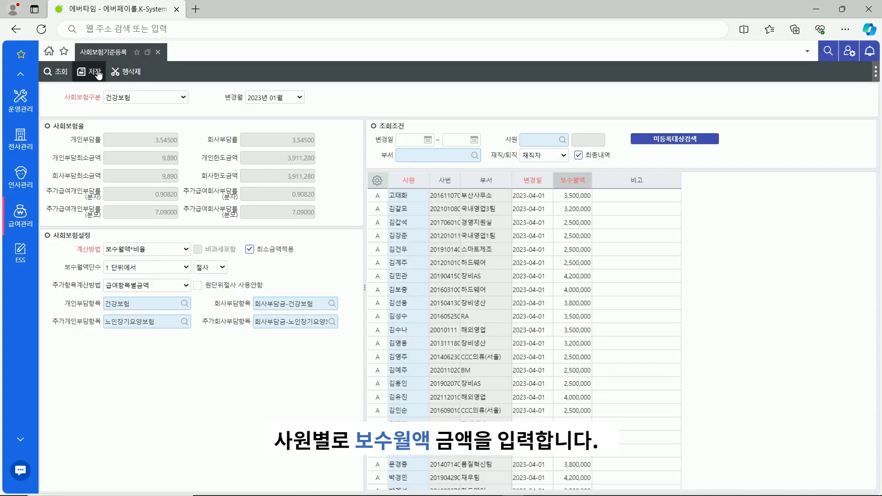
Save the 건강보험 amounts, then switch to 국민연금 and save its 보수월액 list
{"action": "left_click", "coordinate": [98, 75]}
{"action": "left_click", "coordinate": [142, 99]}
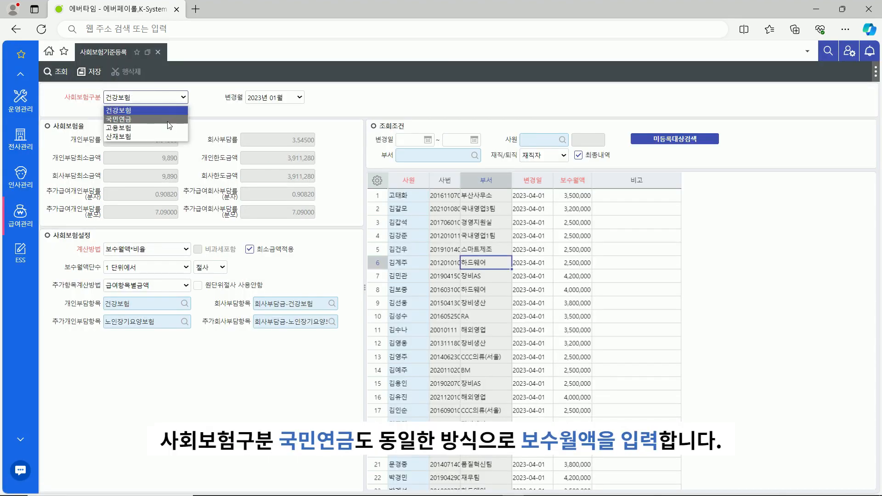
{"action": "left_click", "coordinate": [170, 120]}
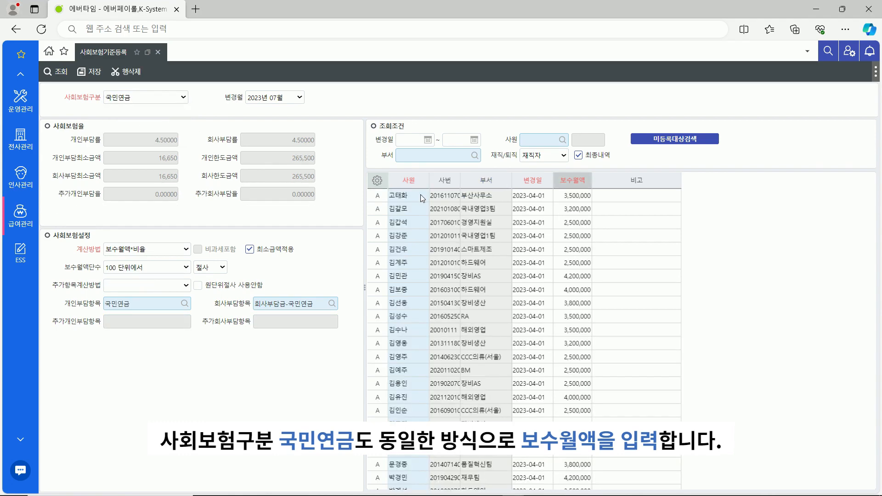
{"action": "left_click", "coordinate": [468, 262]}
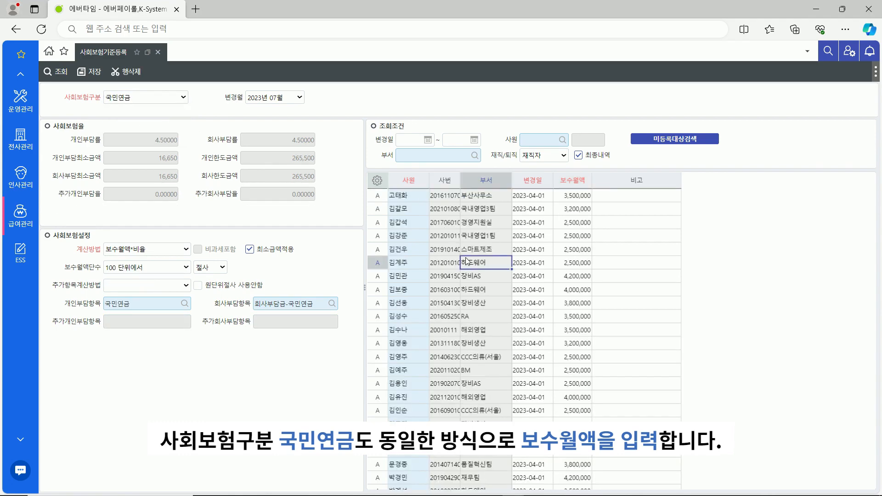
{"action": "left_click", "coordinate": [99, 79]}
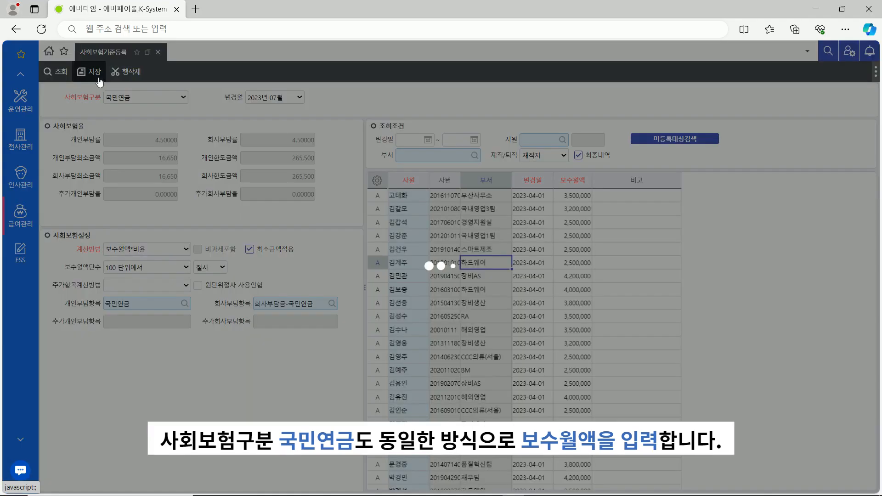
Switch to 고용보험 and add 기본급 as the first component item (순서 1)
{"action": "left_click", "coordinate": [161, 98]}
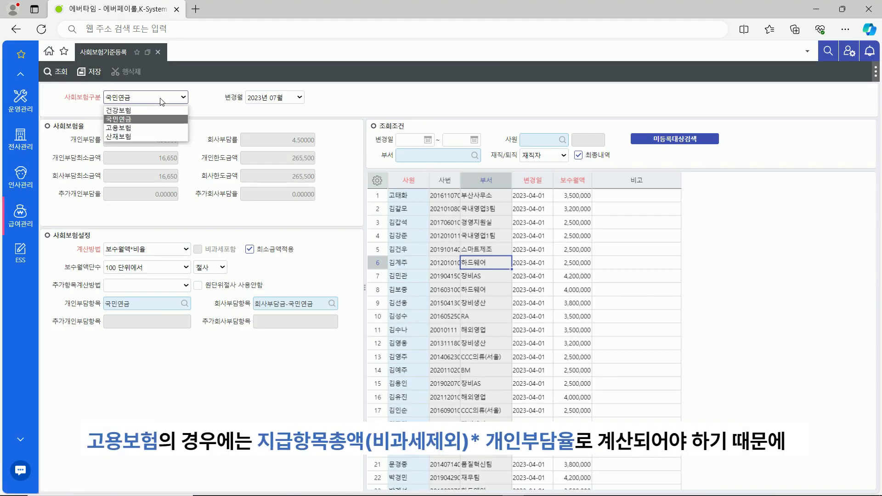
{"action": "left_click", "coordinate": [155, 126]}
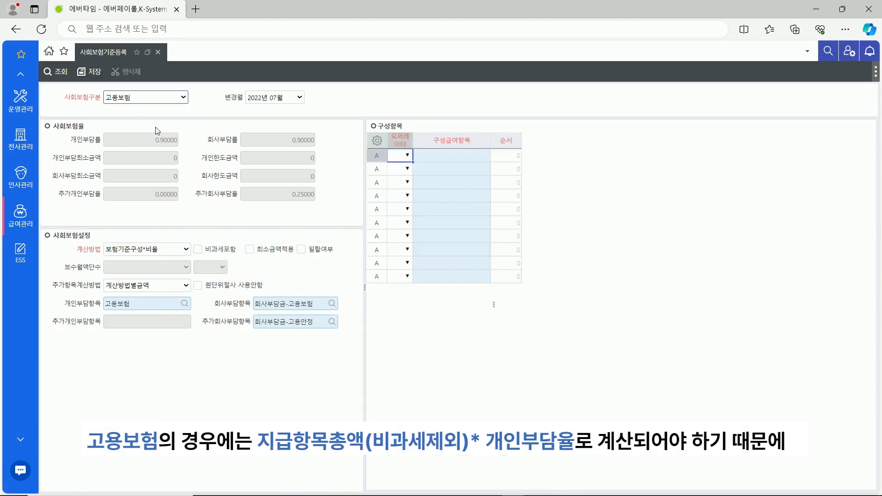
{"action": "left_click", "coordinate": [445, 156]}
{"action": "type", "text": "기본급"}
{"action": "left_click", "coordinate": [508, 159]}
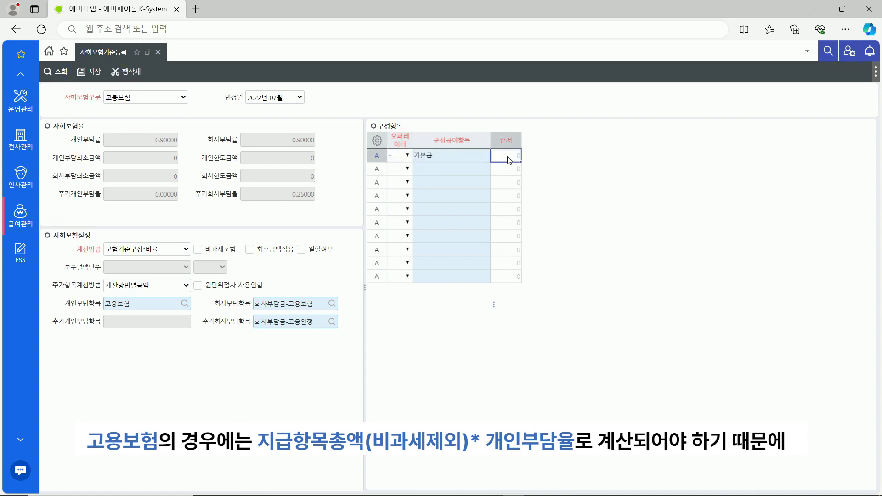
{"action": "type", "text": "1"}
Add 연장근로수당 with operator + as the second component item (순서 2)
{"action": "left_click", "coordinate": [405, 169]}
{"action": "left_click", "coordinate": [401, 182]}
{"action": "left_click", "coordinate": [453, 170]}
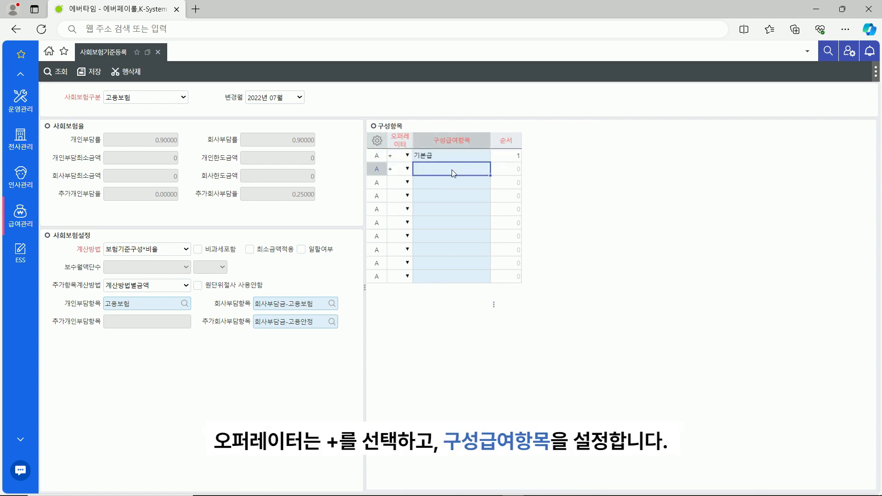
{"action": "type", "text": "연장근로수당"}
{"action": "key", "text": "Tab"}
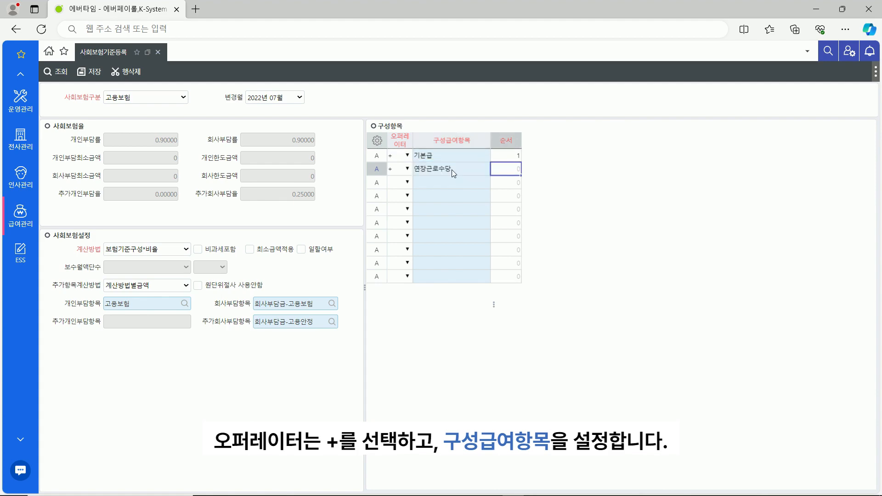
{"action": "type", "text": "2"}
{"action": "left_click", "coordinate": [398, 186]}
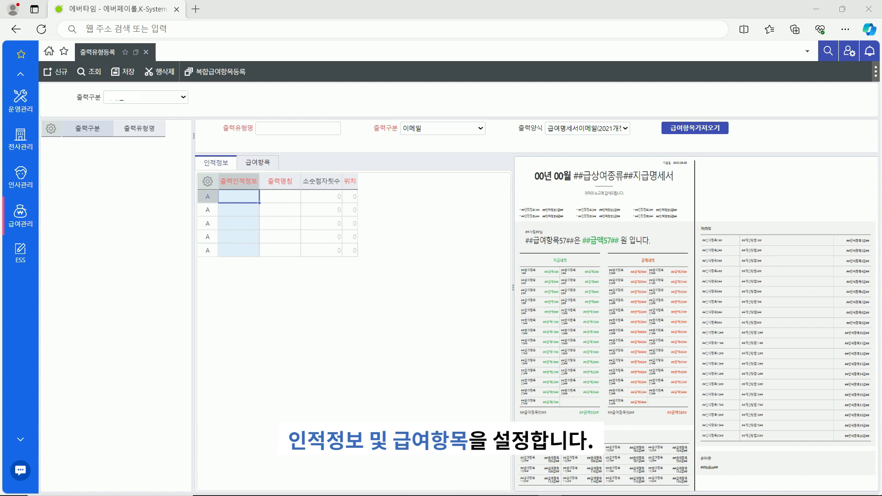
Name the output type 급여명세서양식 and add 성명(국문) as personal field at position 1
{"action": "left_click", "coordinate": [301, 128]}
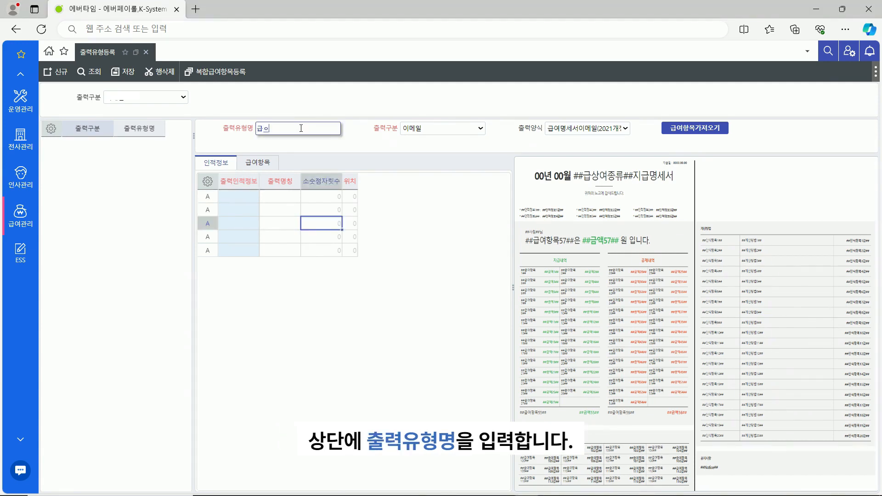
{"action": "type", "text": "급여명세서양식"}
{"action": "left_click", "coordinate": [238, 196]}
{"action": "type", "text": "성므"}
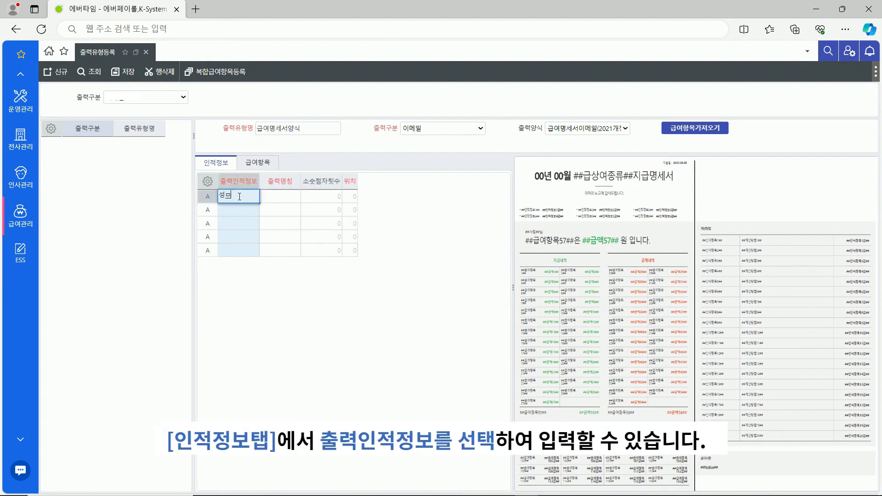
{"action": "type", "text": "명(국문)"}
{"action": "key", "text": "Return"}
{"action": "left_click", "coordinate": [351, 199]}
{"action": "type", "text": "1"}
{"action": "left_click", "coordinate": [246, 212]}
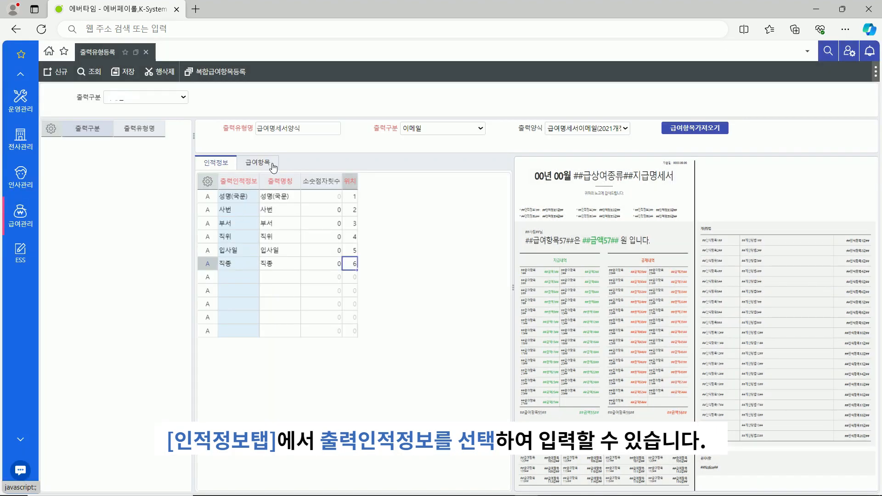
{"action": "left_click", "coordinate": [273, 165]}
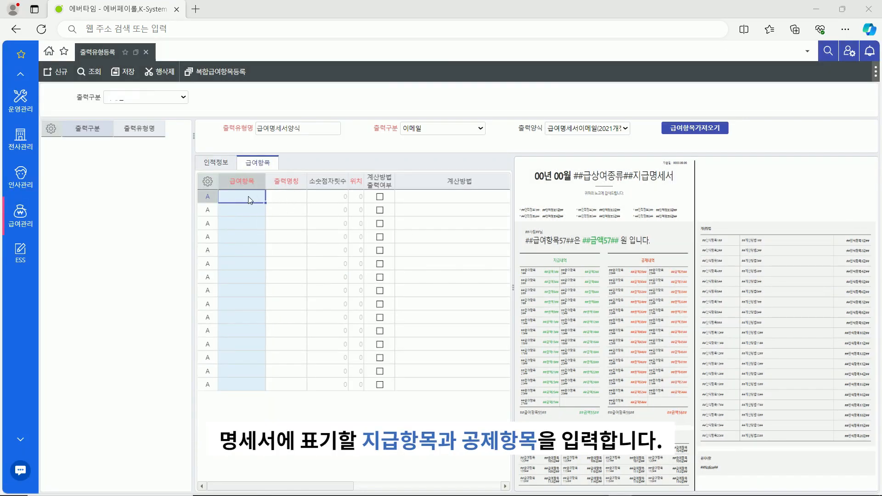
Add 기본급 as the first payslip pay item at position 1
{"action": "type", "text": "기본급"}
{"action": "left_click", "coordinate": [282, 200]}
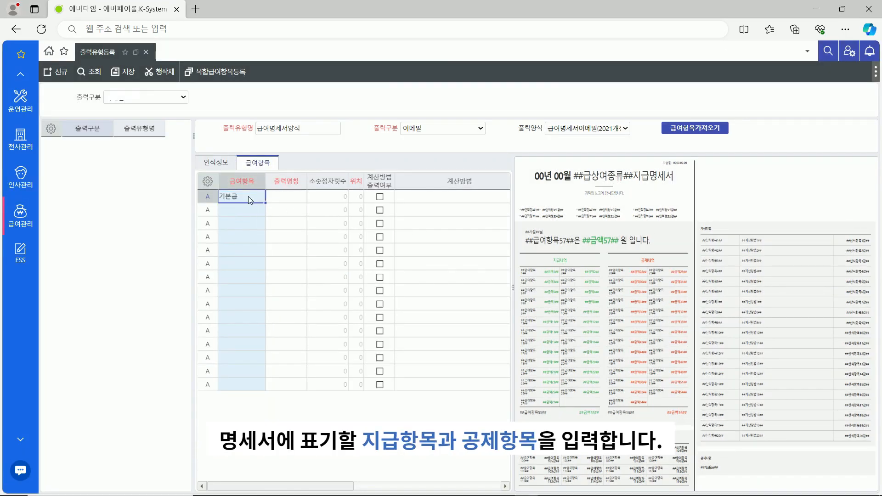
{"action": "left_click", "coordinate": [355, 197]}
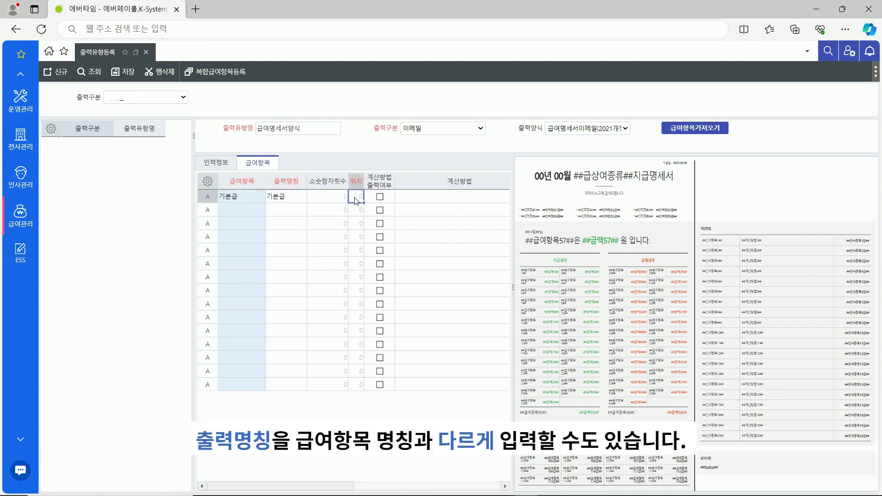
{"action": "type", "text": "1"}
{"action": "left_click", "coordinate": [241, 212]}
Add 연장근로수당 with calculation method (통상시급*연장근무시간)*1.5 and save the output type
{"action": "type", "text": "연장근로수당"}
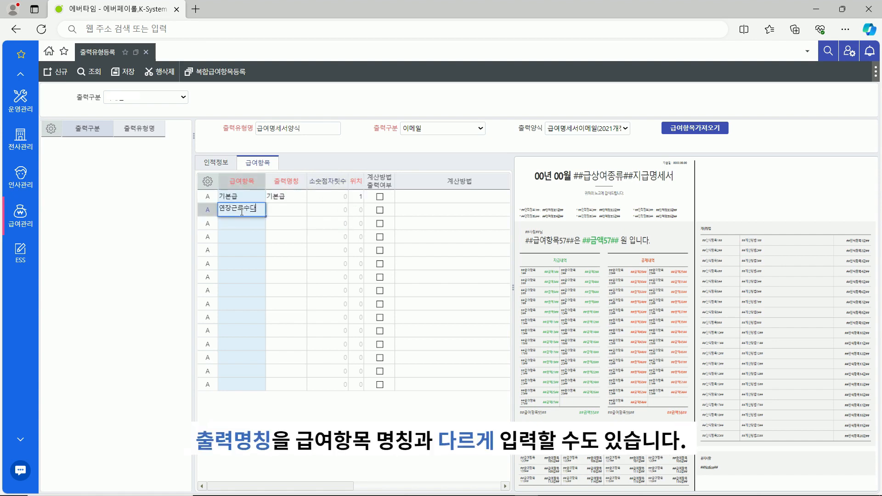
{"action": "left_click", "coordinate": [278, 213]}
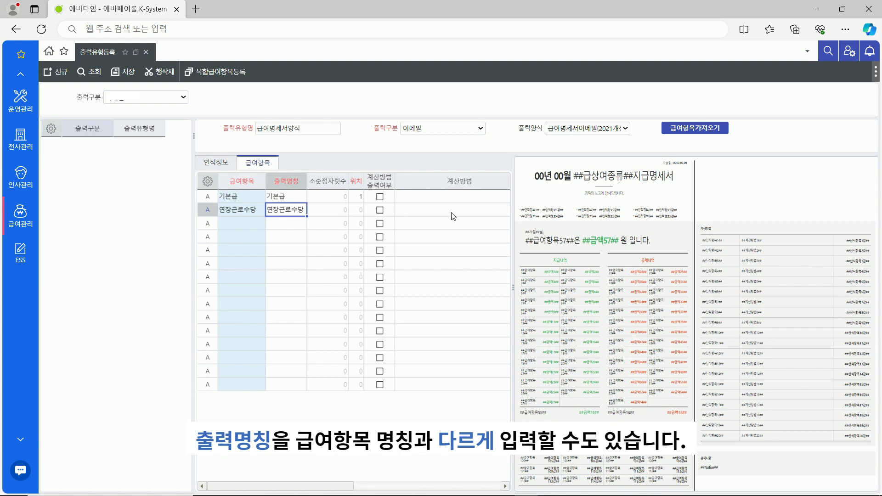
{"action": "left_click", "coordinate": [463, 214]}
{"action": "left_click", "coordinate": [462, 214]}
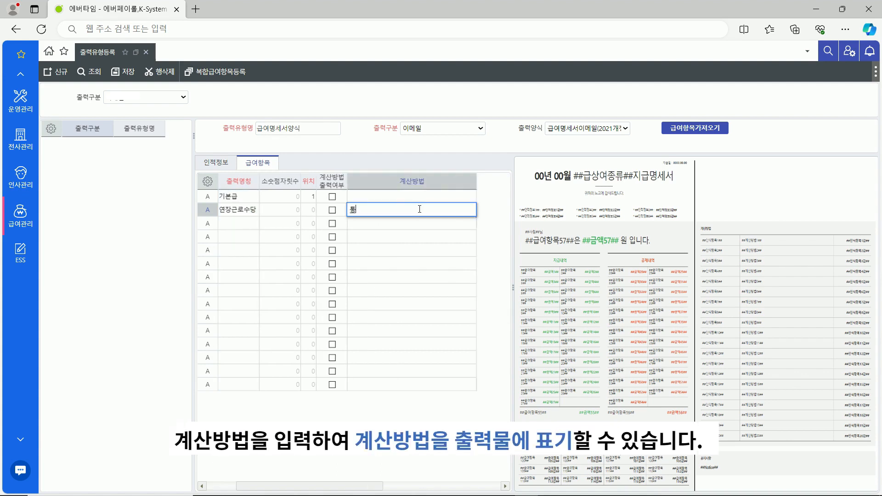
{"action": "type", "text": "통상시급*연장근무시간)*1.5"}
{"action": "key", "text": "Home"}
{"action": "type", "text": "("}
{"action": "key", "text": "Return"}
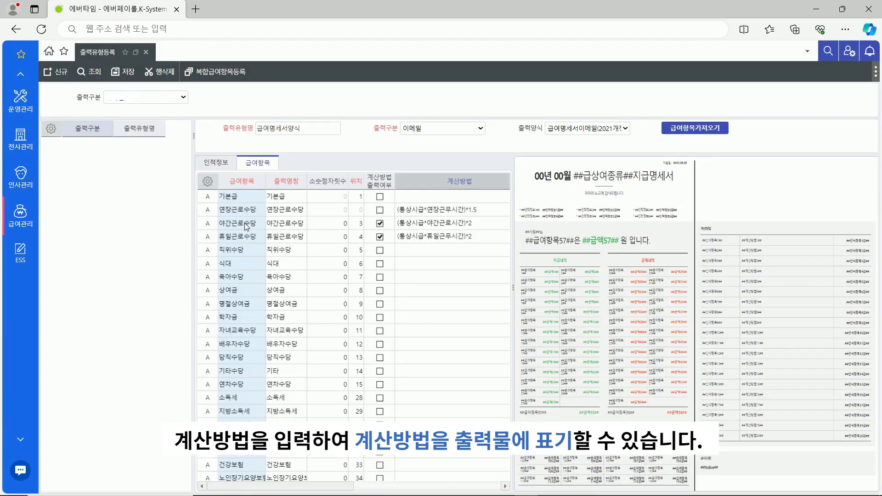
{"action": "scroll", "coordinate": [454, 277], "scroll_direction": "down", "scroll_amount": 10}
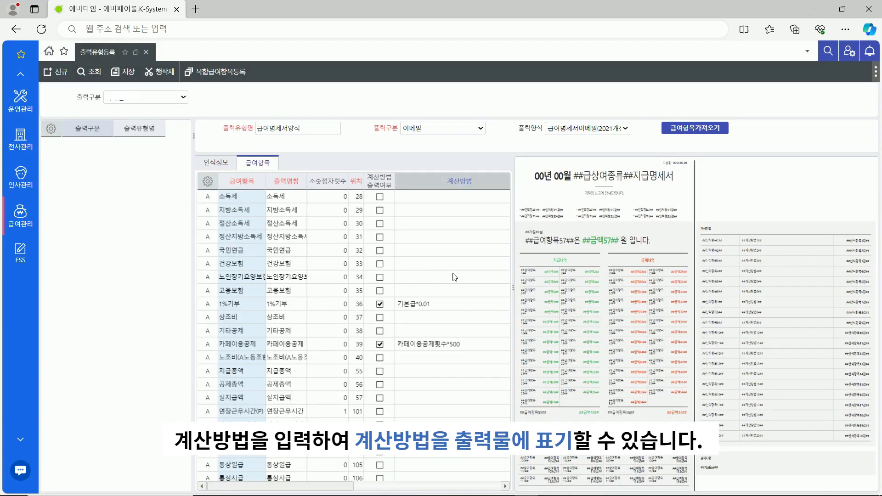
{"action": "left_click", "coordinate": [123, 72]}
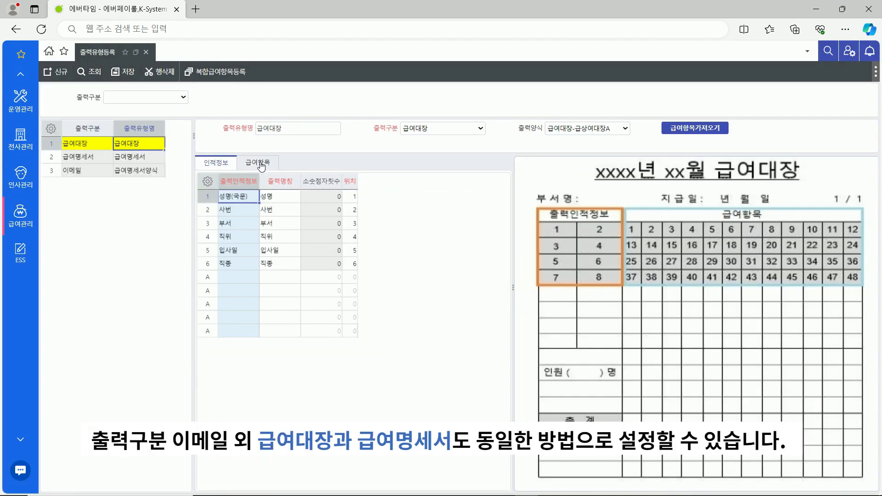
Review the pay items of 급여대장 and the personal fields and pay items of 급여명세서
{"action": "left_click", "coordinate": [260, 164]}
{"action": "left_click", "coordinate": [149, 157]}
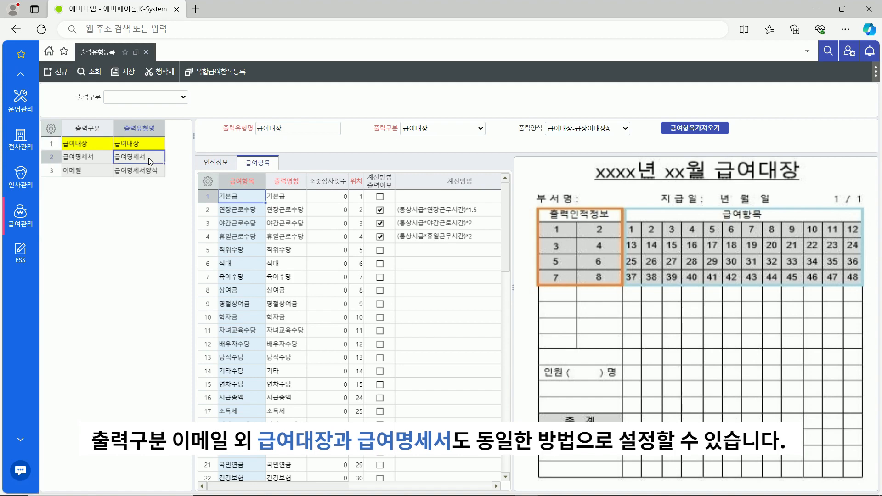
{"action": "left_click", "coordinate": [214, 166]}
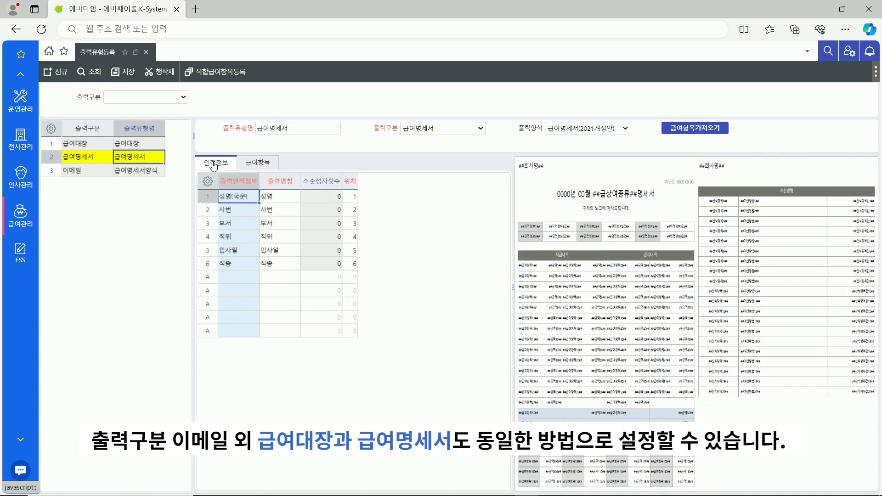
{"action": "left_click", "coordinate": [264, 165]}
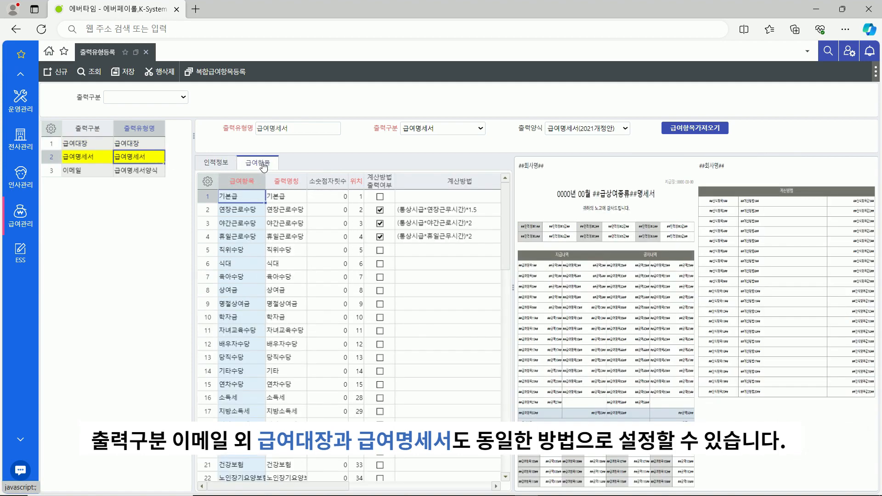
Review the 이메일 output type's fields and items, then enlarge its payslip layout preview
{"action": "left_click", "coordinate": [161, 170]}
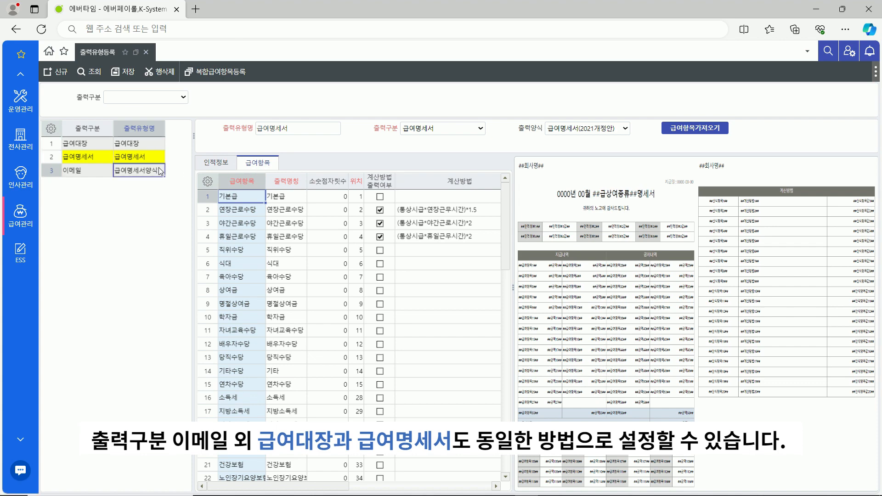
{"action": "left_click", "coordinate": [220, 169]}
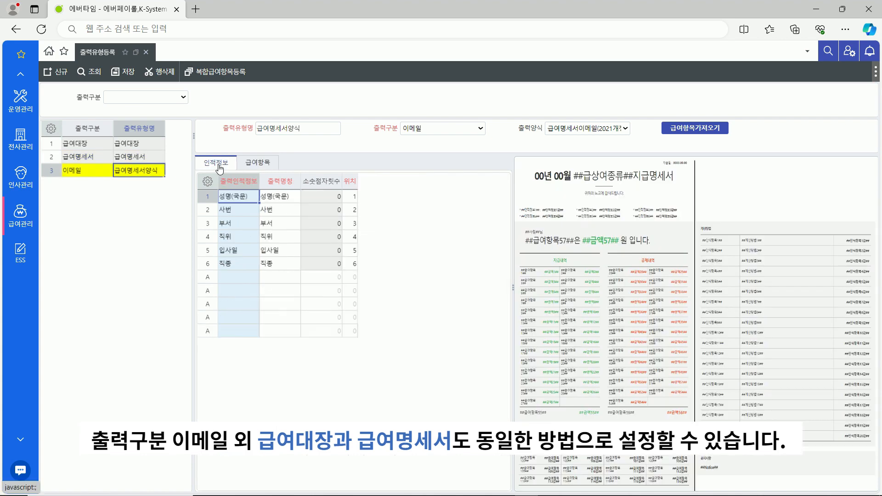
{"action": "left_click", "coordinate": [256, 169]}
{"action": "mouse_move", "coordinate": [708, 329]}
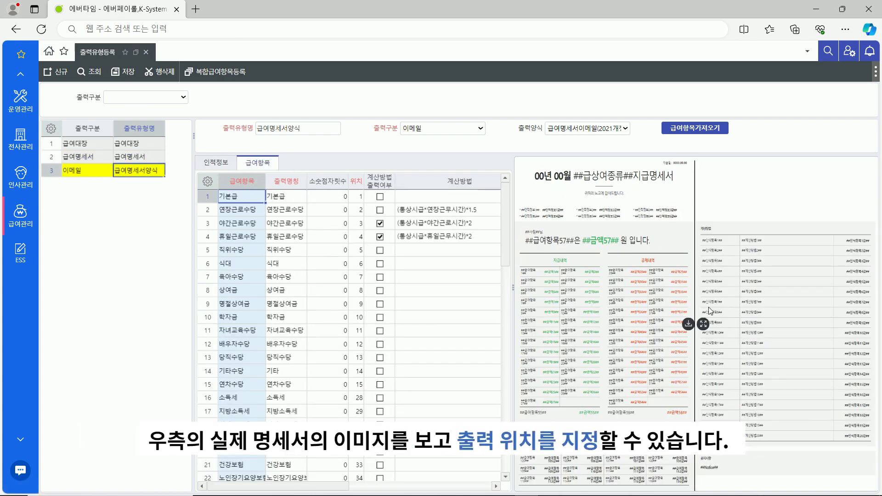
{"action": "left_click", "coordinate": [707, 327]}
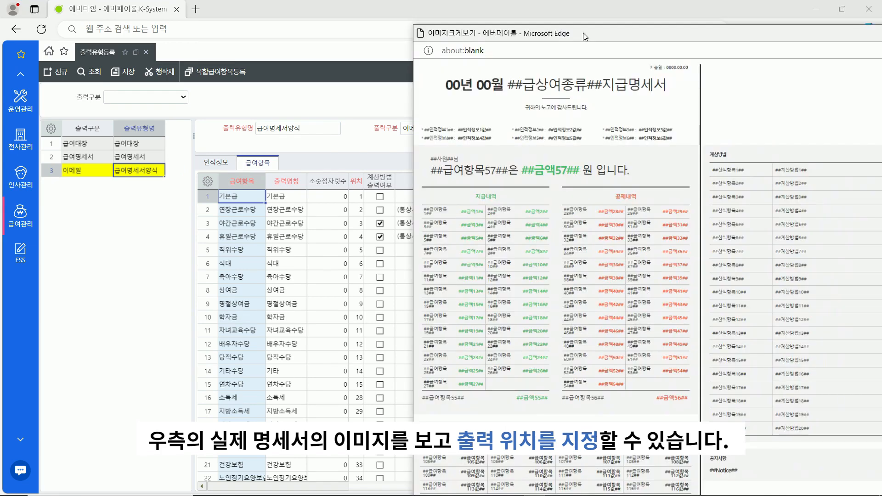